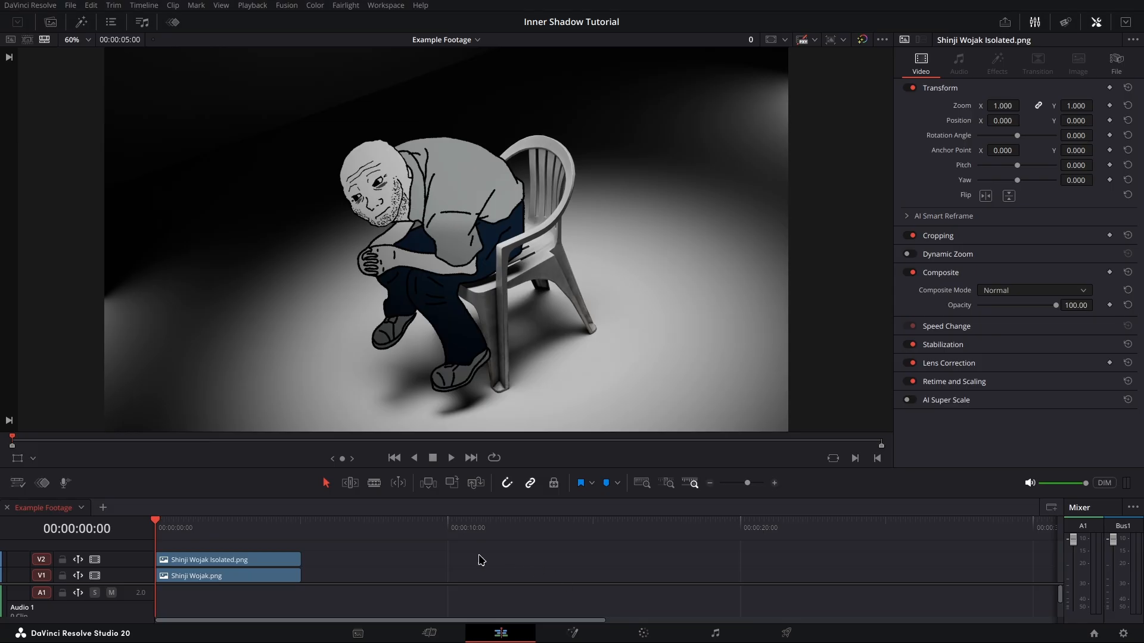
Step: Open the isolated character clip on the V2 track in the Fusion page
right_click(244, 562)
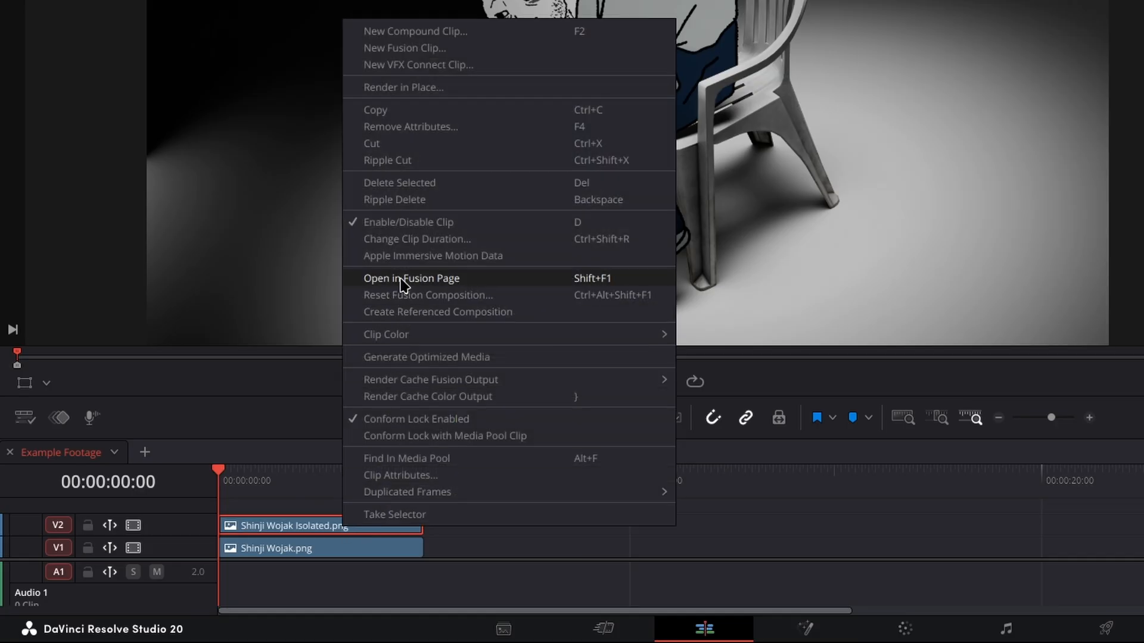
click(401, 279)
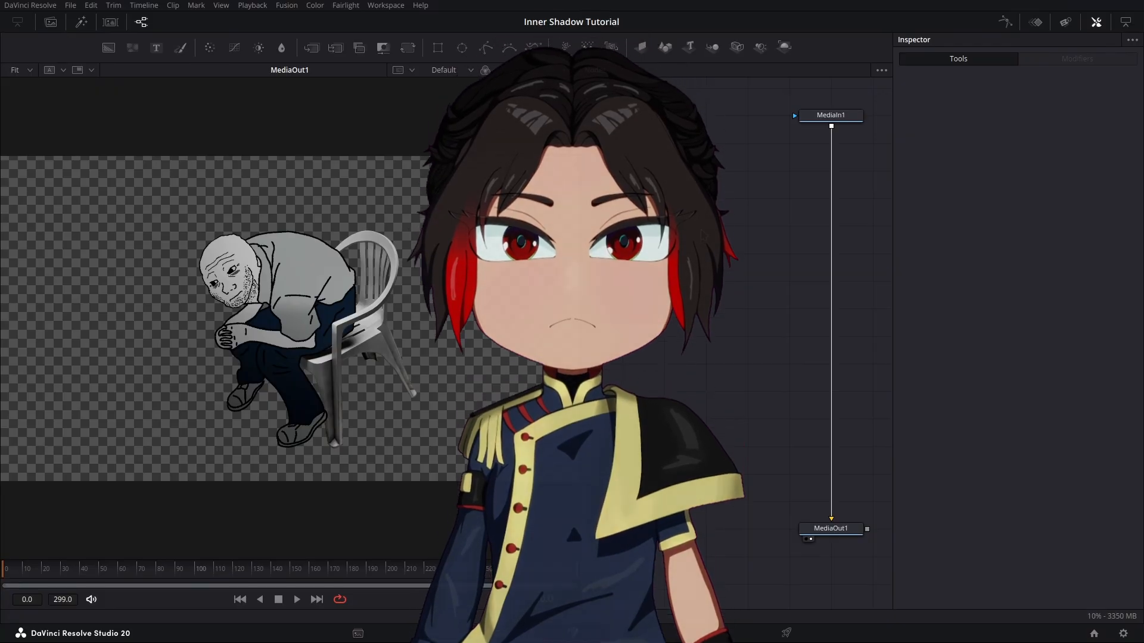
Step: Add a Background node and merge it as the foreground over the MediaIn1 image
key(shift+space)
text(back)
key(Return)
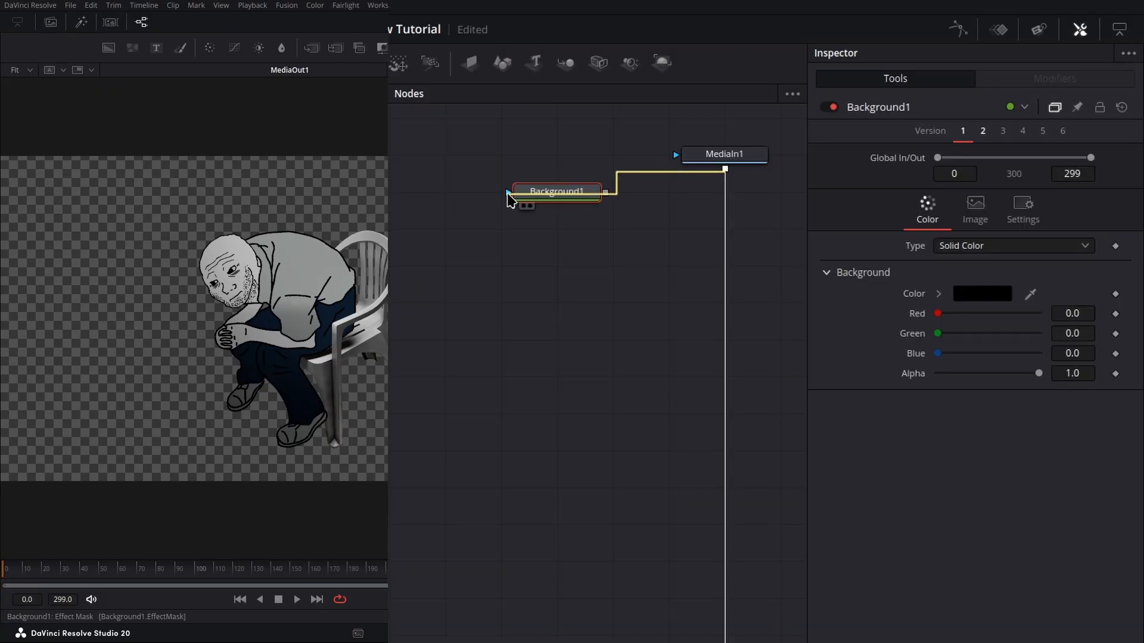
drag(507, 194, 507, 196)
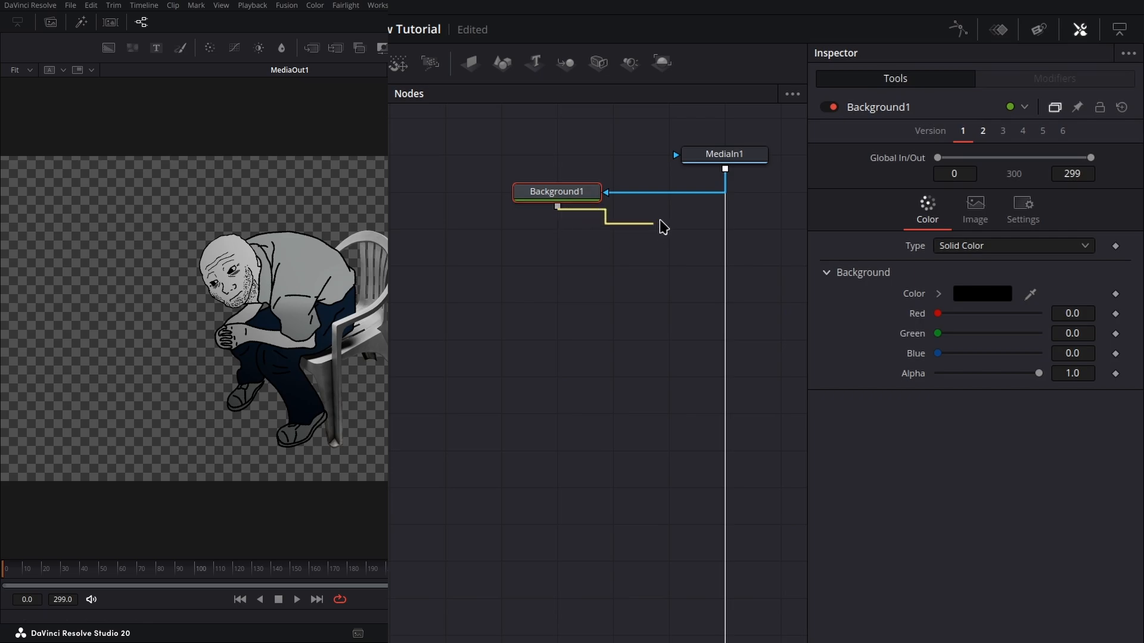
drag(663, 226, 725, 174)
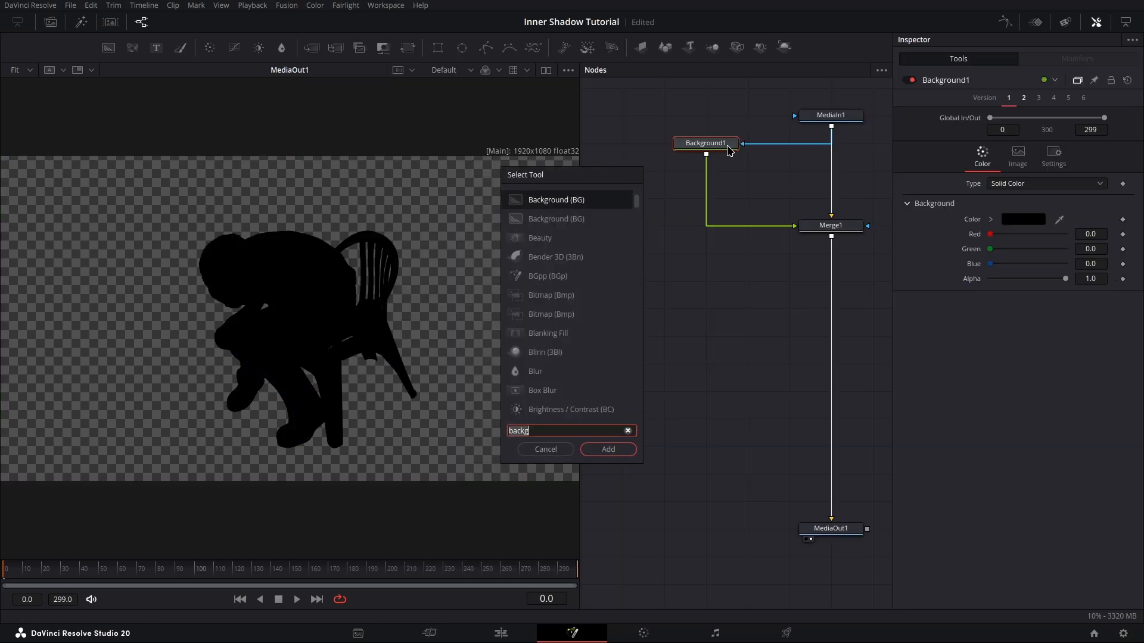
Step: Insert a Transform node between the Background node and the Merge
text(transform)
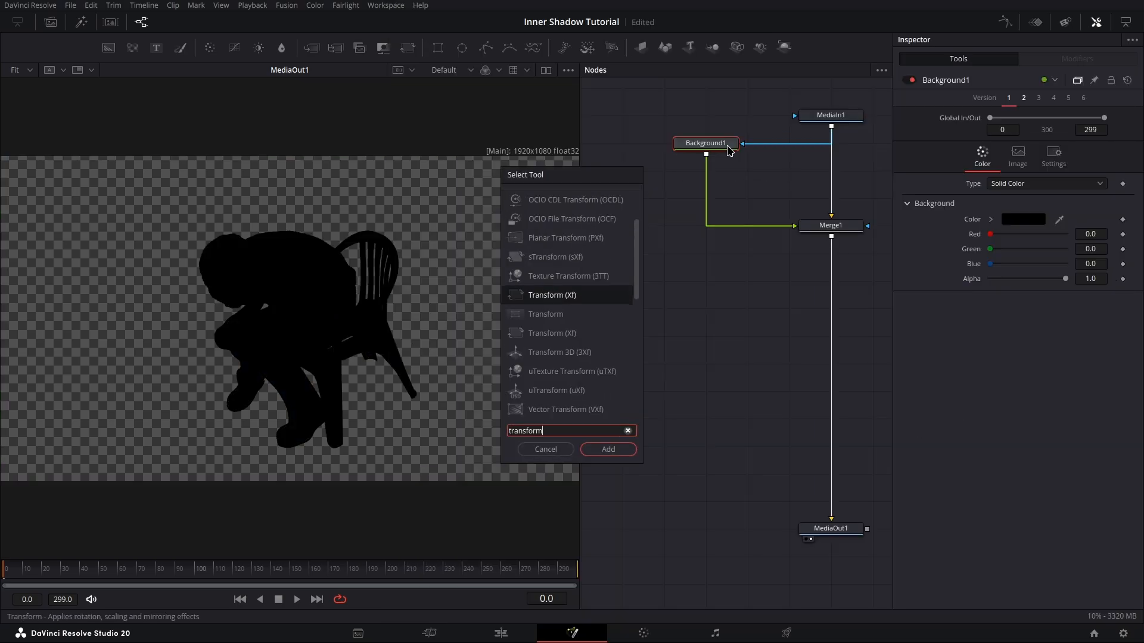
key(Return)
drag(655, 197, 554, 237)
Step: Insert a Gaussian Blur node after the Transform node, feeding the Merge foreground
key(shift+space)
text(gauss)
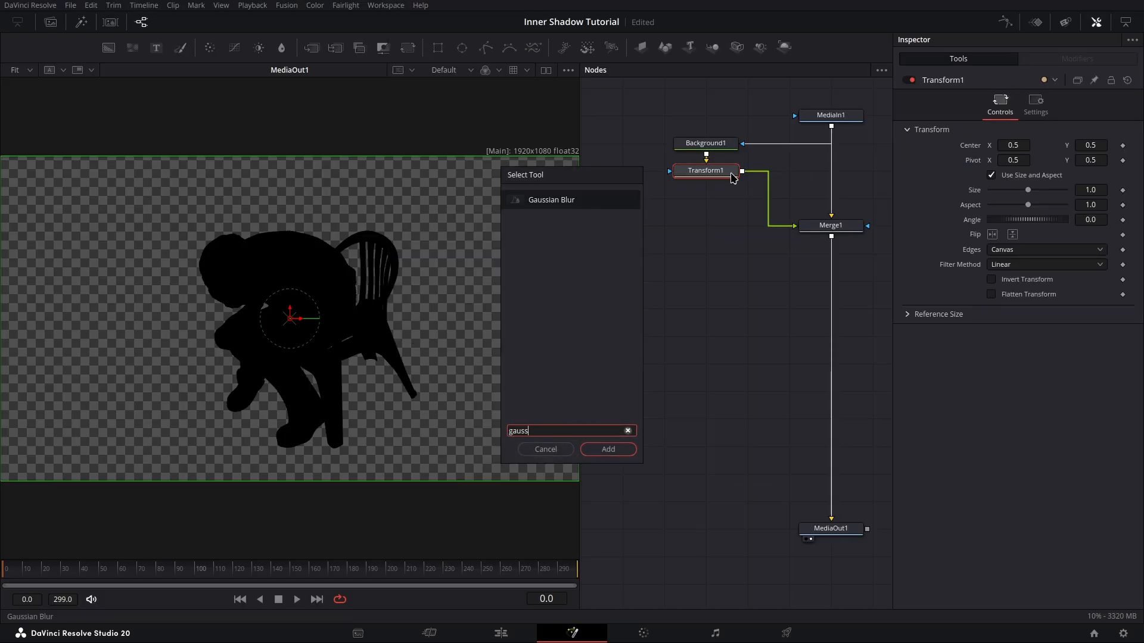
key(Return)
drag(669, 229, 560, 267)
Step: Connect MediaIn1 to the Merge's mask input and enable Apply Mask Inverted on Background1
drag(725, 169, 727, 174)
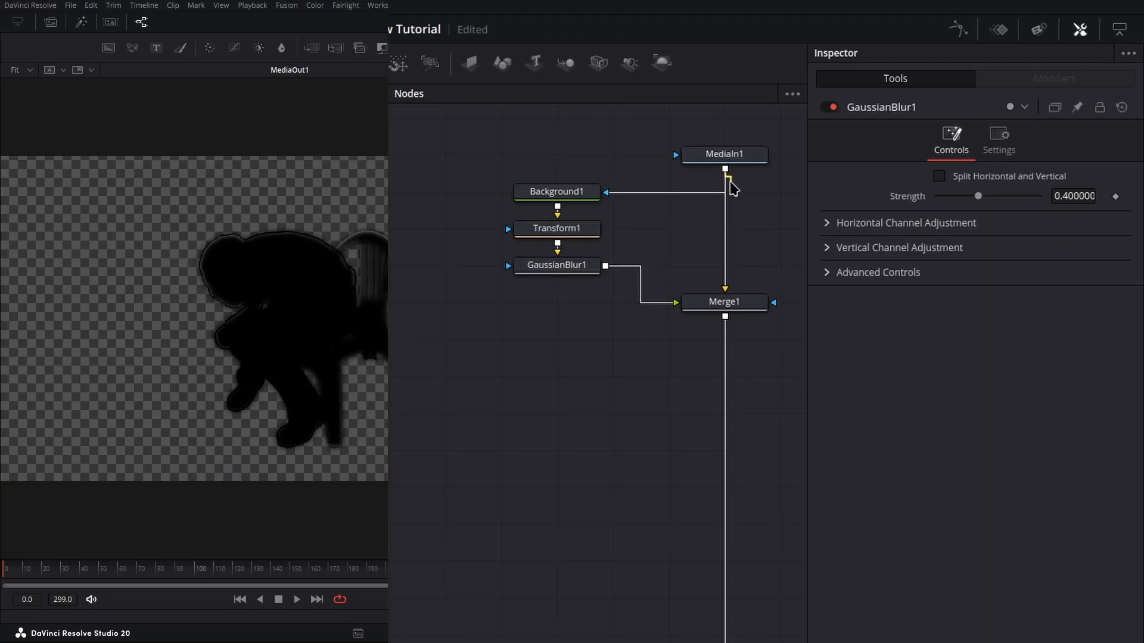
drag(764, 273, 772, 314)
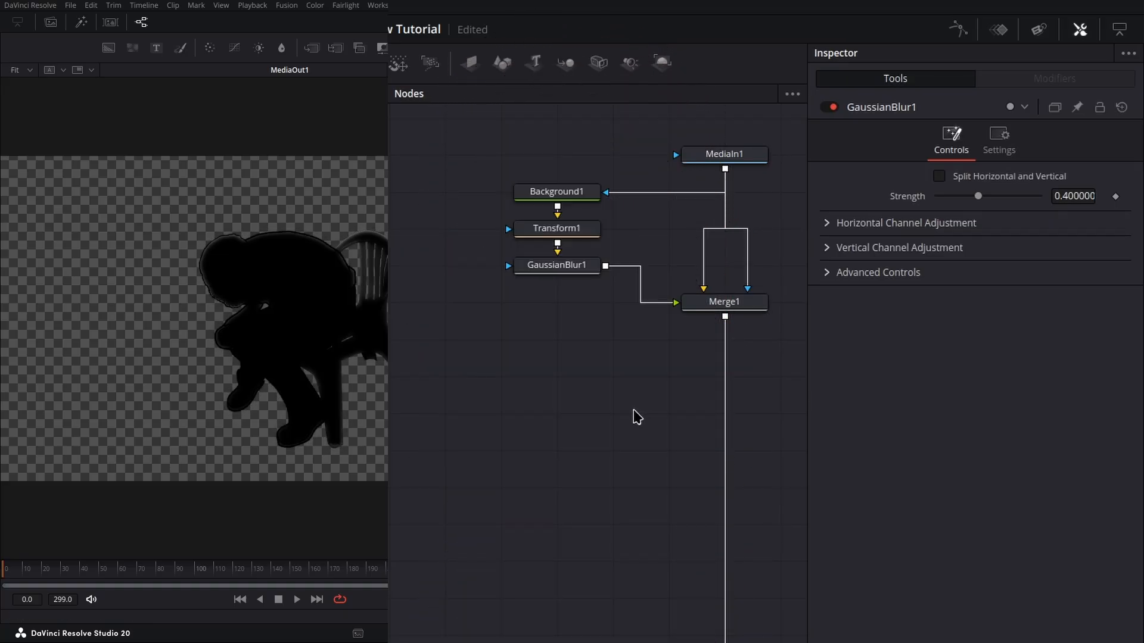
click(577, 196)
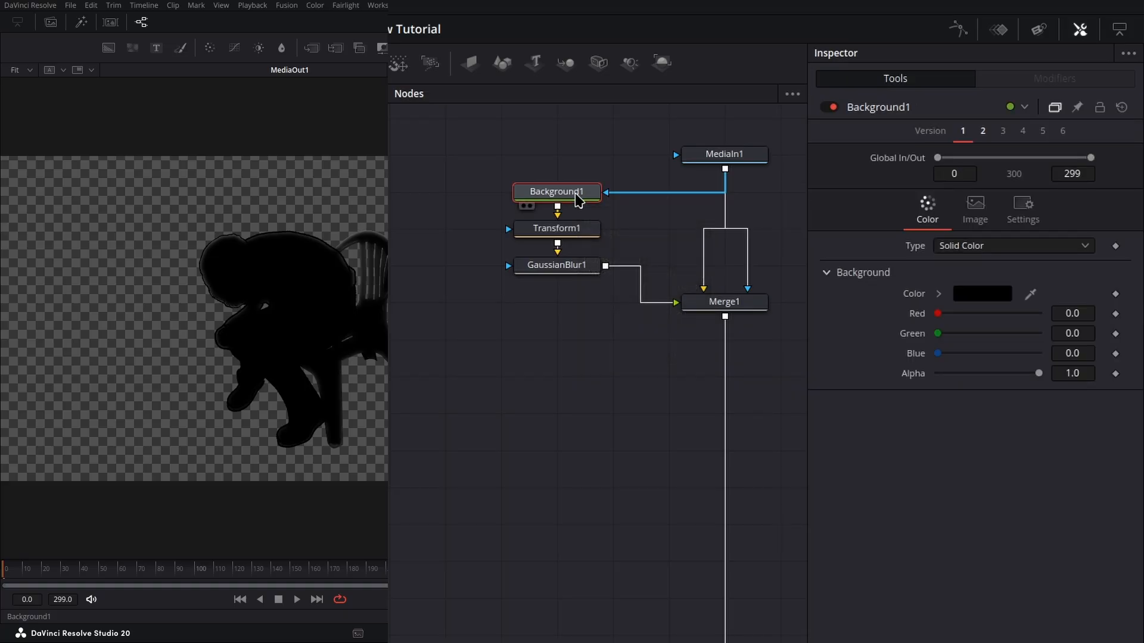
click(1022, 211)
click(940, 265)
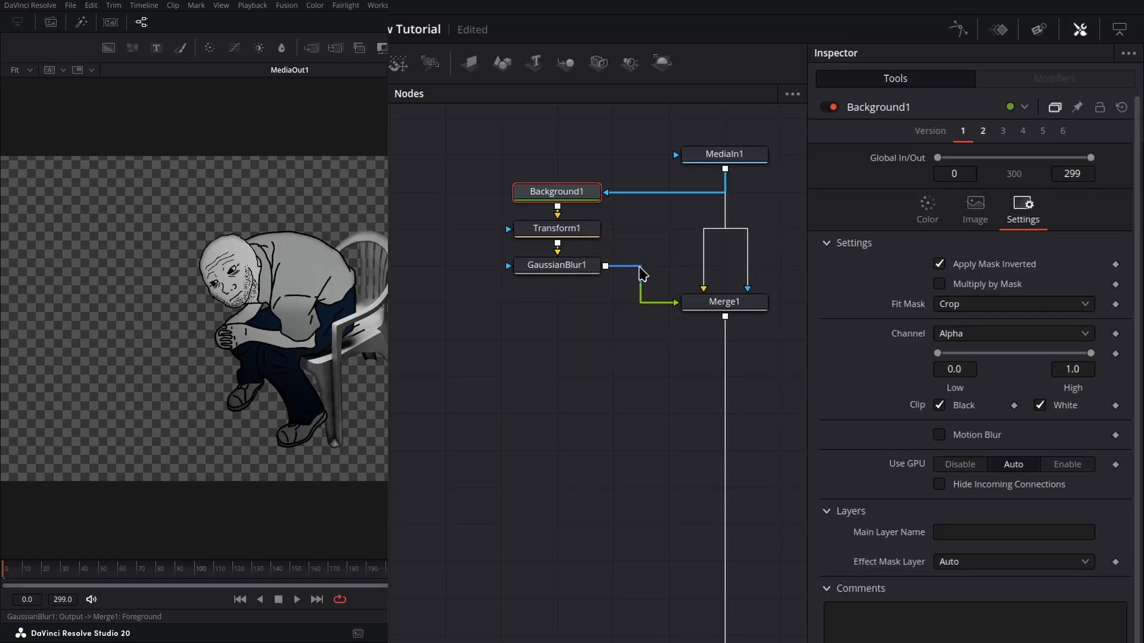
Step: Nudge the Gaussian Blur strength slightly lower
click(556, 265)
mouse_move(1007, 197)
mouse_down()
mouse_move(1019, 196)
mouse_move(990, 196)
mouse_move(1032, 199)
mouse_move(999, 196)
mouse_up()
Step: Offset the Transform center slightly downward to about 0.51, 0.46 in the viewer
click(556, 229)
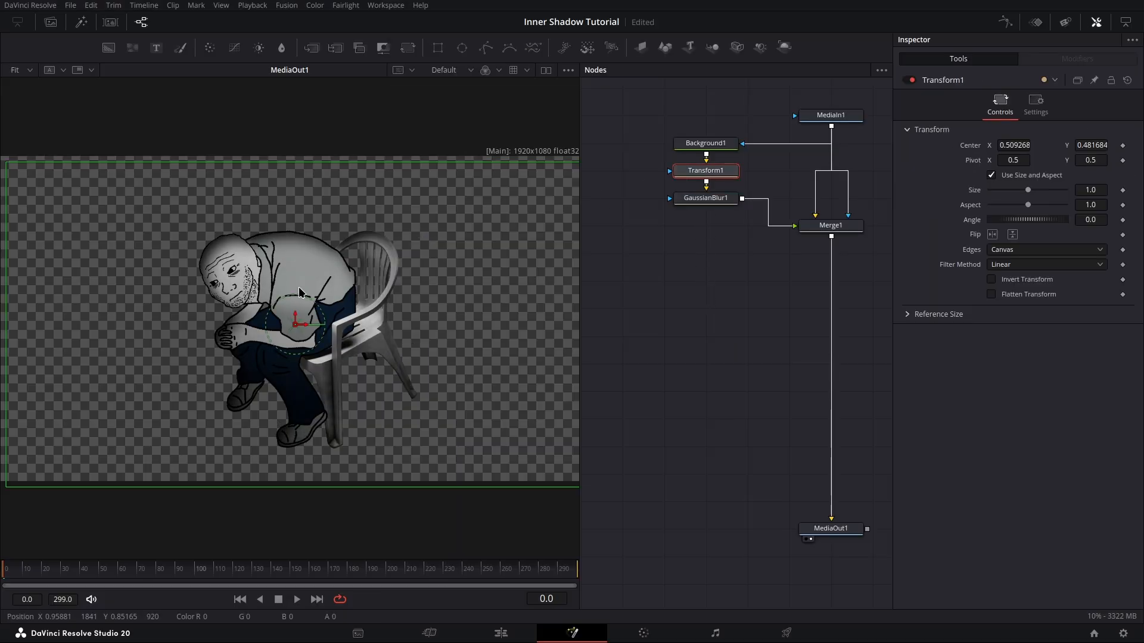
mouse_move(299, 326)
mouse_down()
mouse_move(337, 305)
mouse_move(290, 333)
mouse_move(301, 336)
mouse_up()
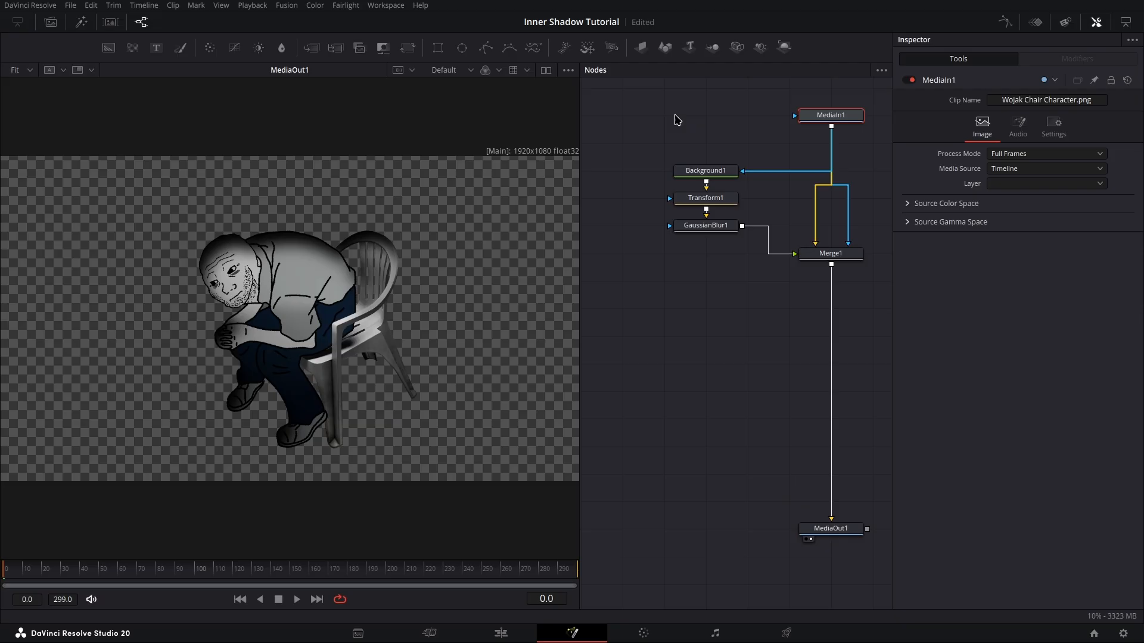
Step: Insert a Custom Tool node directly after MediaIn1
key(shift+space)
text(custom)
key(Return)
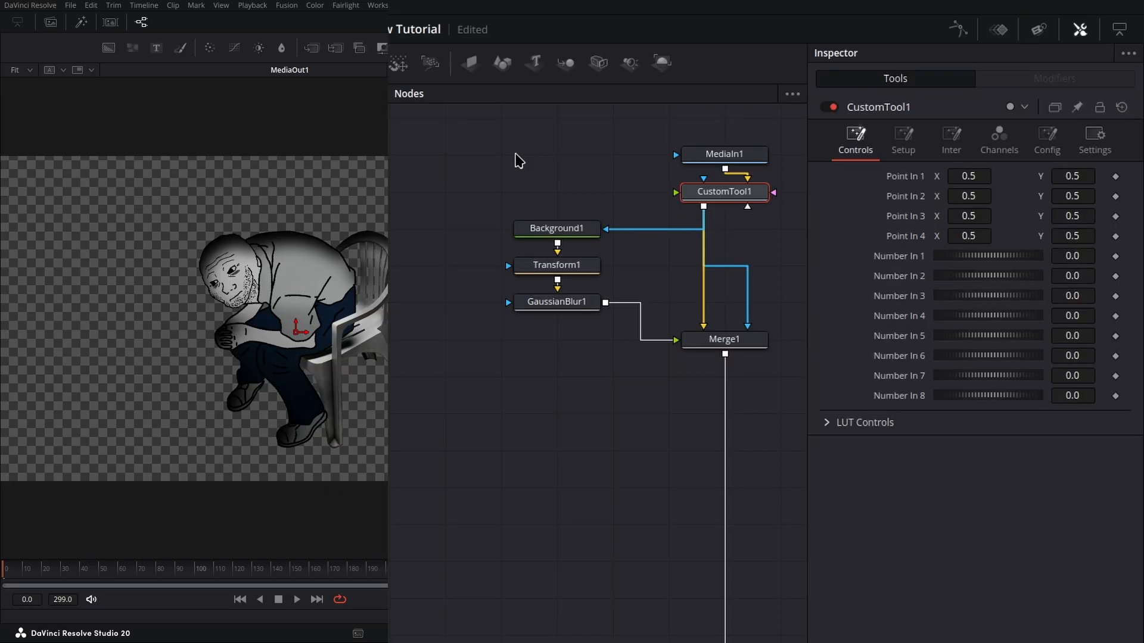
Step: Make room and insert an Erode Dilate node between the Transform and the Gaussian Blur
drag(584, 302, 584, 339)
click(575, 269)
key(shift+space)
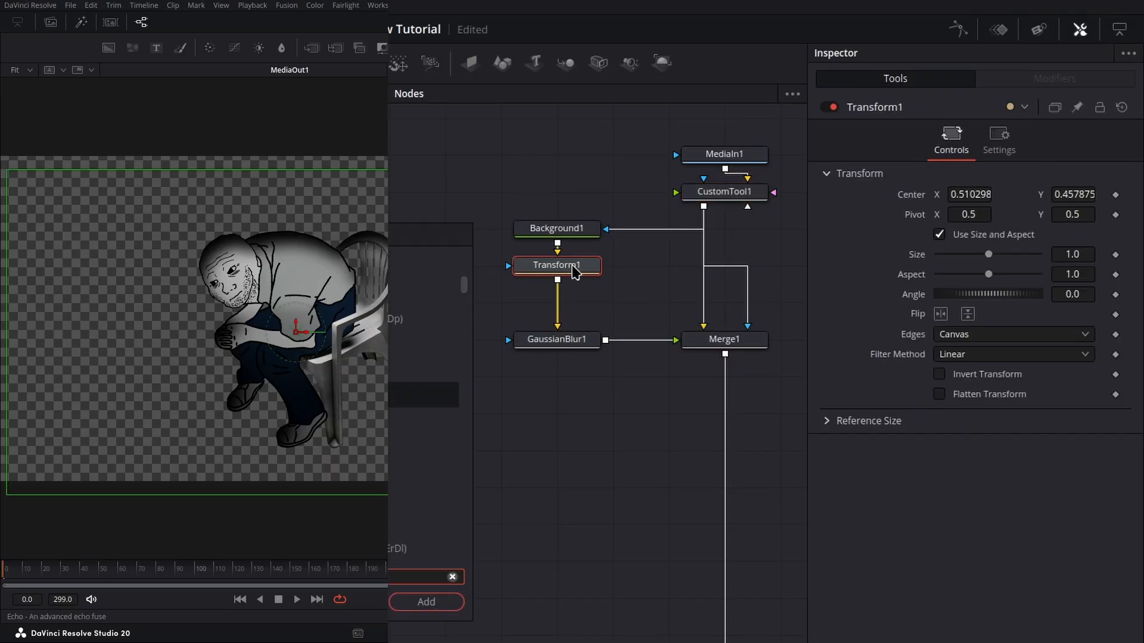
text(erode)
key(Return)
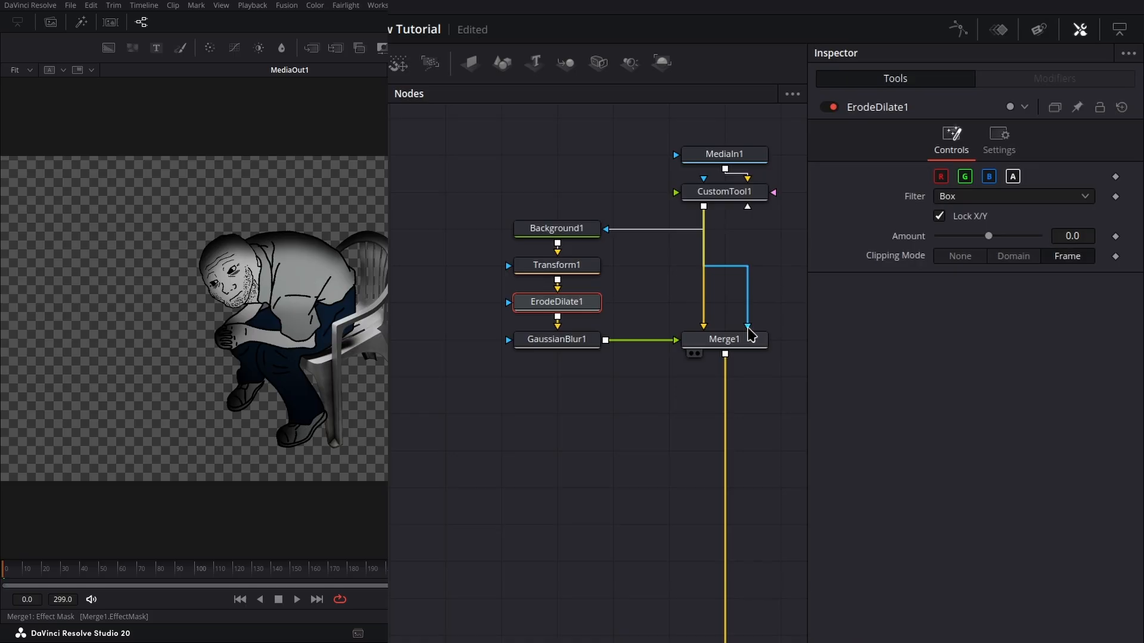
Step: Remove the Merge's mask link, add a Matte Control after the Merge, and feed CustomTool1's output into its matte input
drag(750, 333, 761, 299)
click(750, 345)
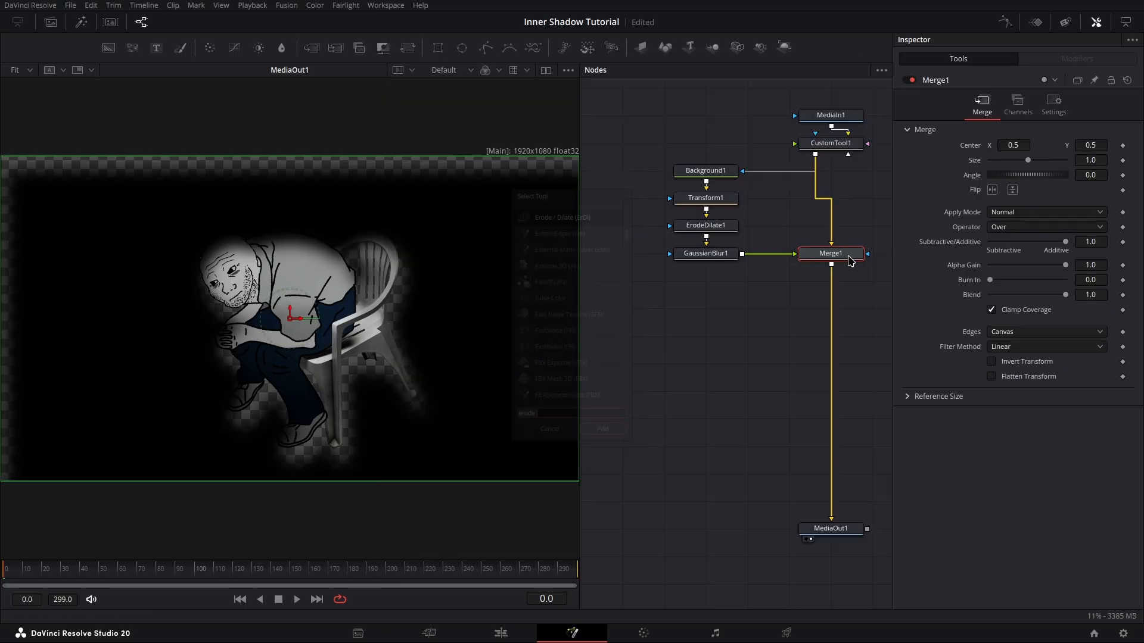
key(shift+space)
text(matte control)
key(Return)
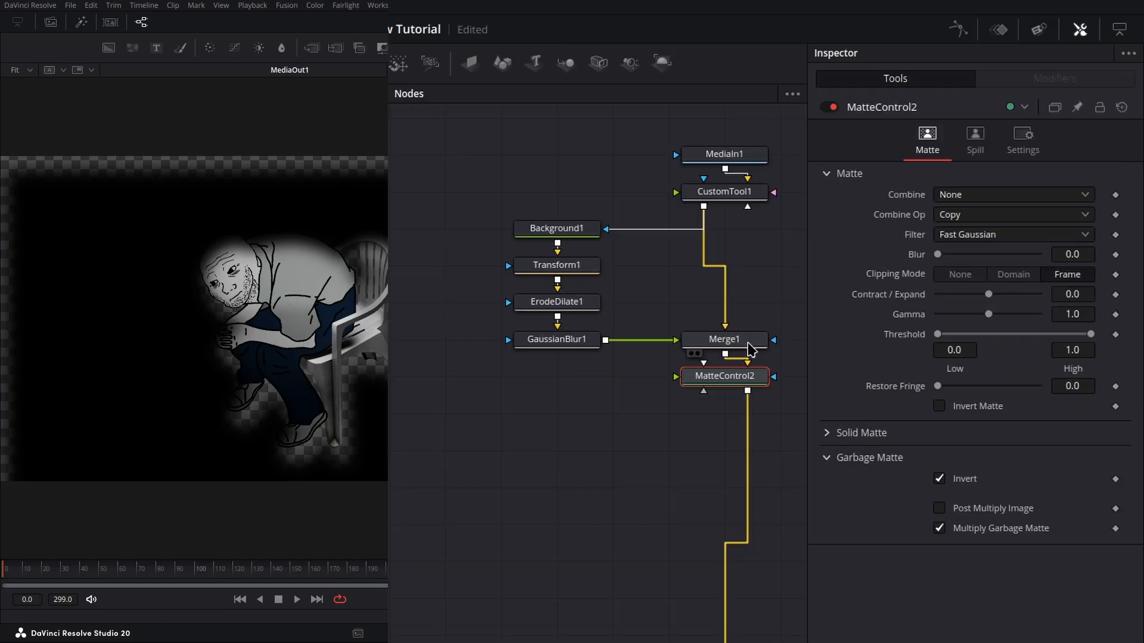
drag(704, 206, 703, 391)
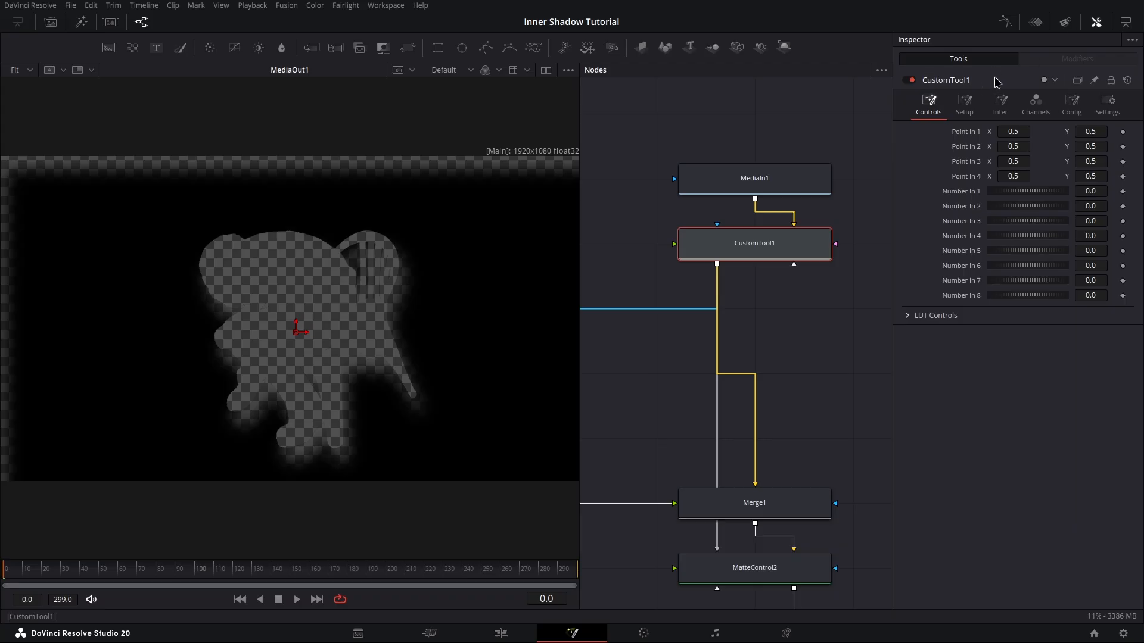
Step: Open Edit Controls on CustomTool1 and define a Shadow Distance number slider control
right_click(997, 82)
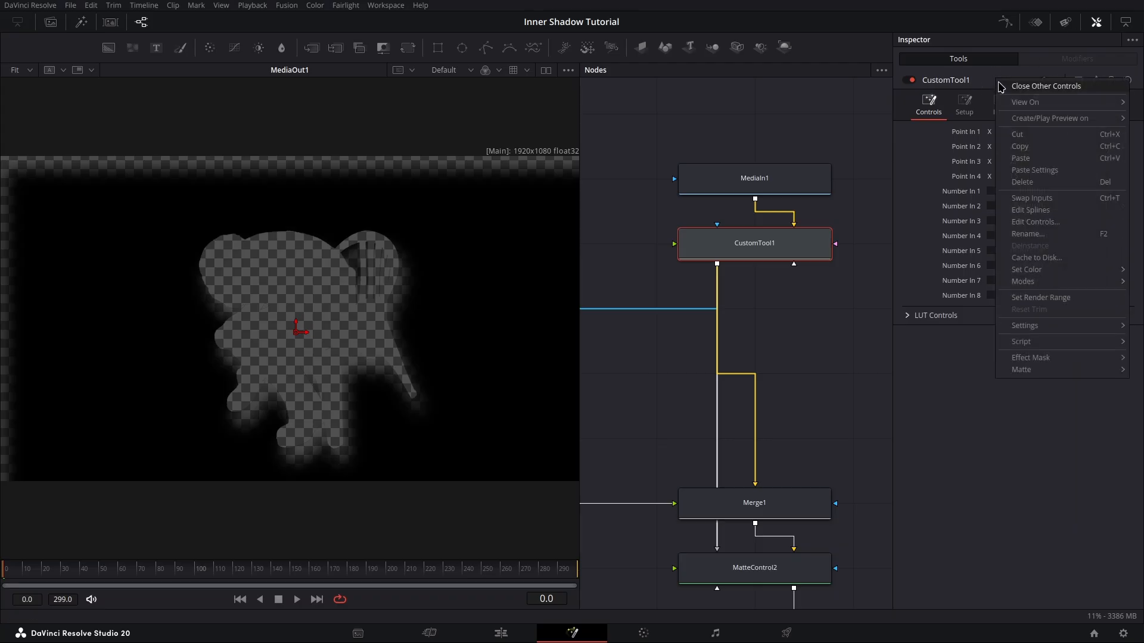
click(1039, 223)
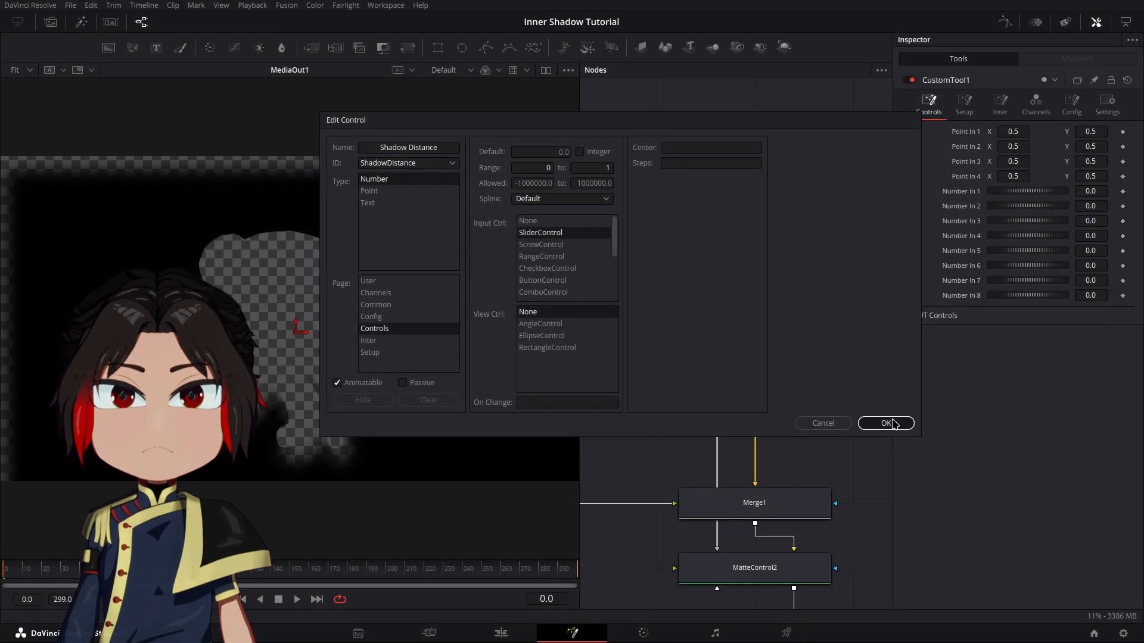
click(887, 423)
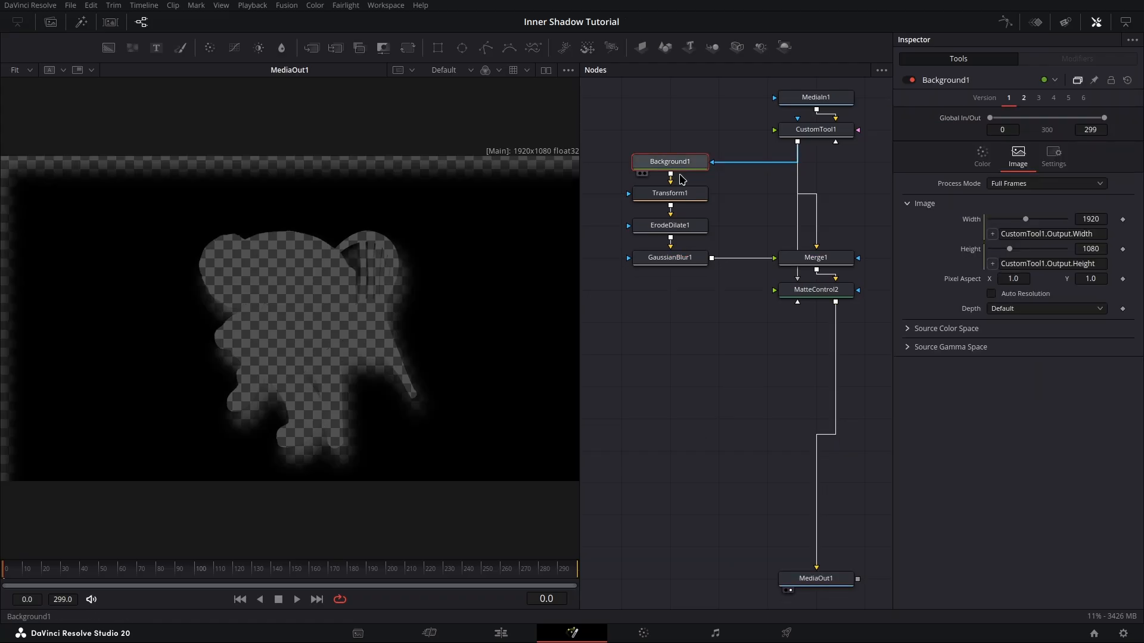
Step: Link Background1's width and height by expression to CustomTool1.Output.Width and CustomTool1.Output.Height
click(669, 193)
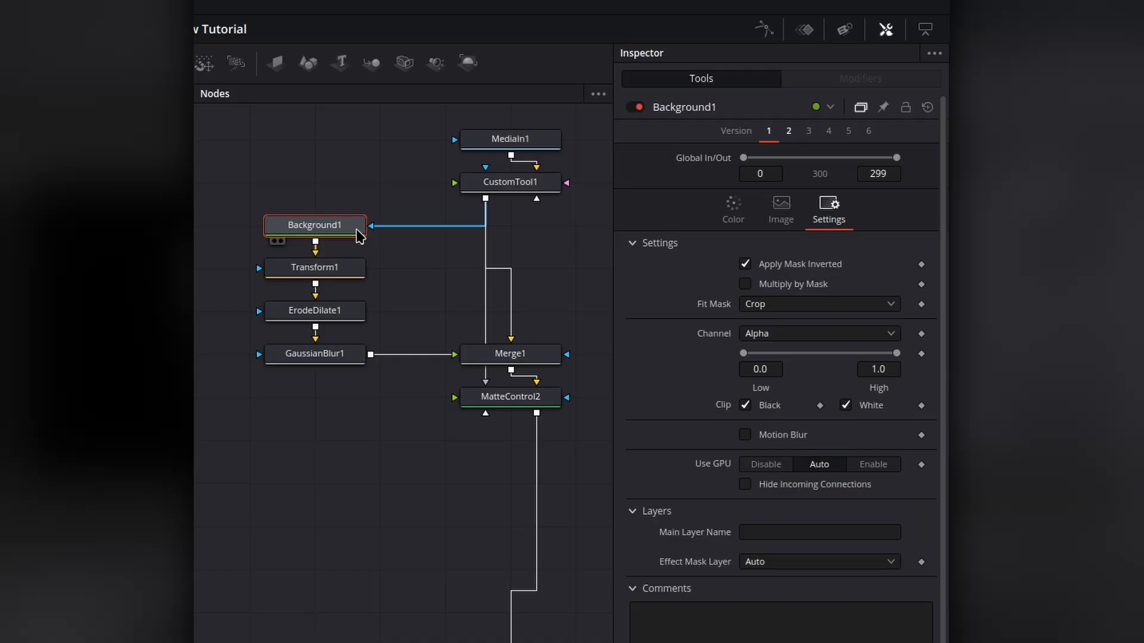
click(778, 221)
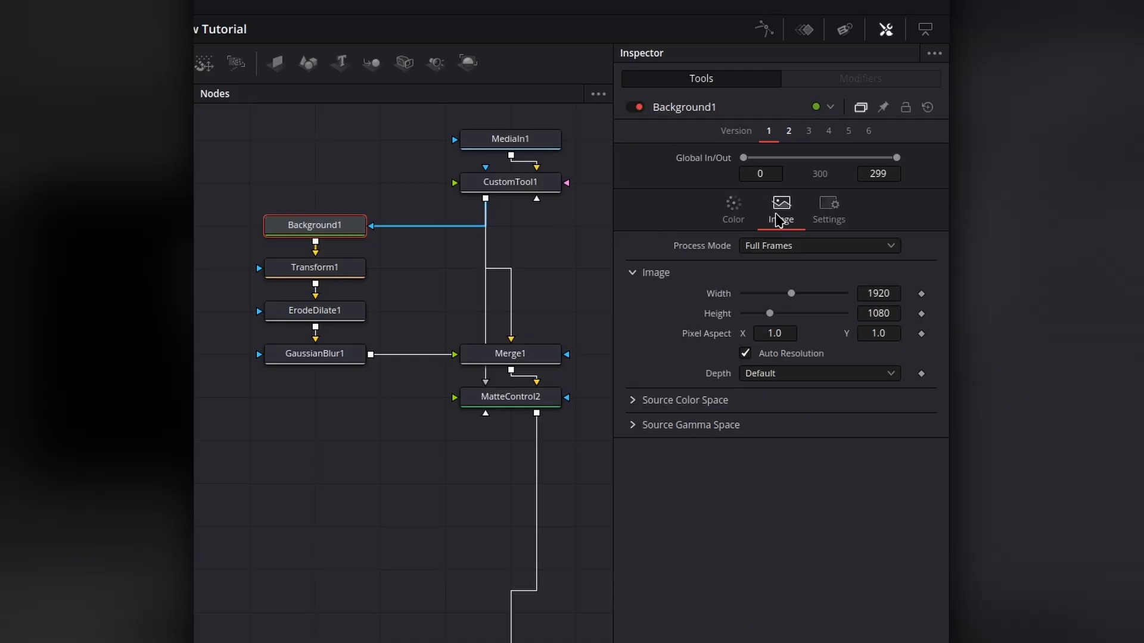
right_click(719, 293)
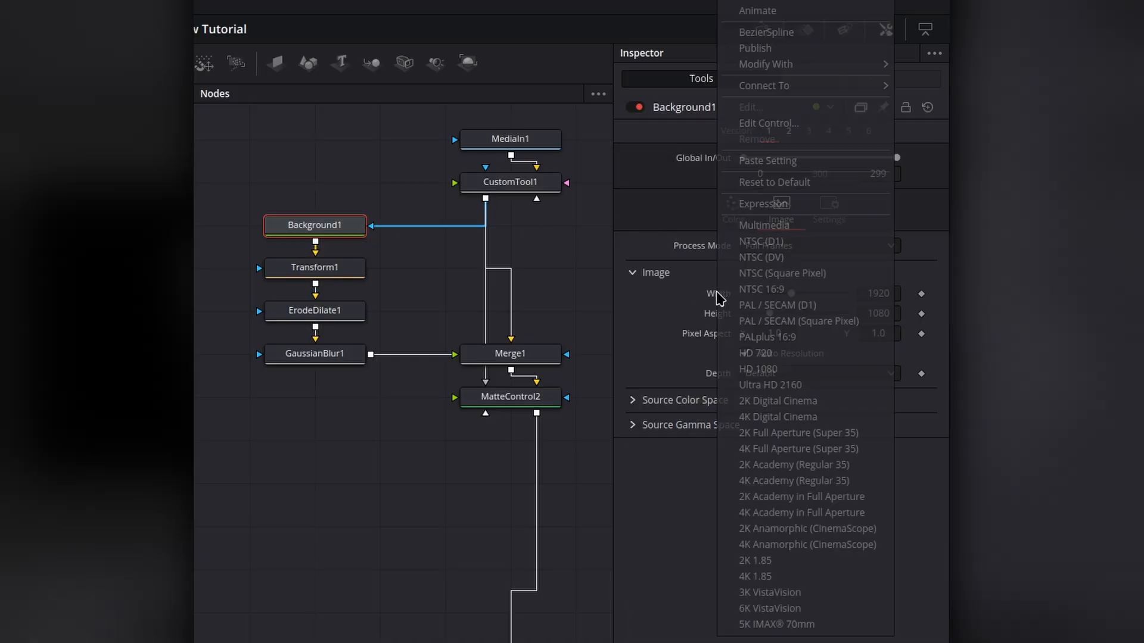
click(750, 204)
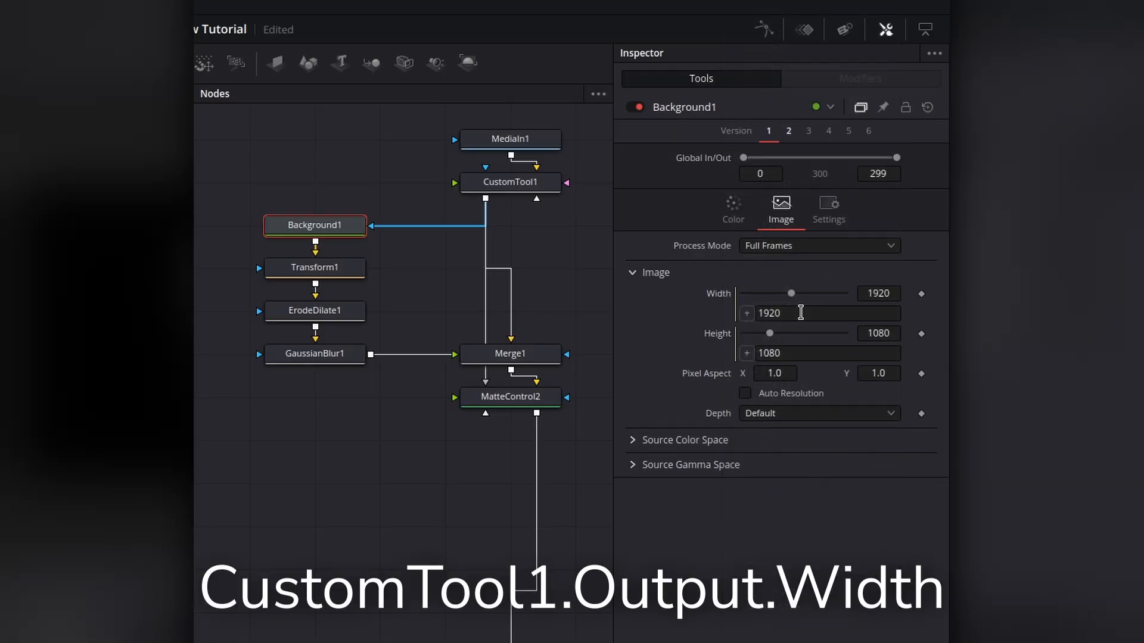
text(CustomTool1.Output.Width)
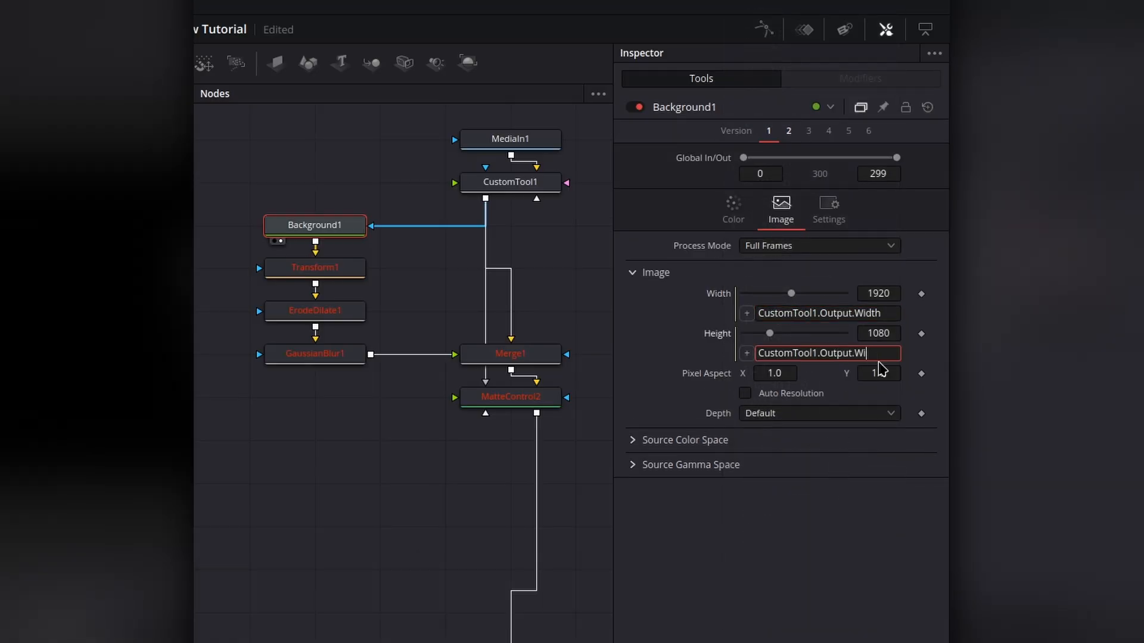
key(BackSpace)
key(BackSpace)
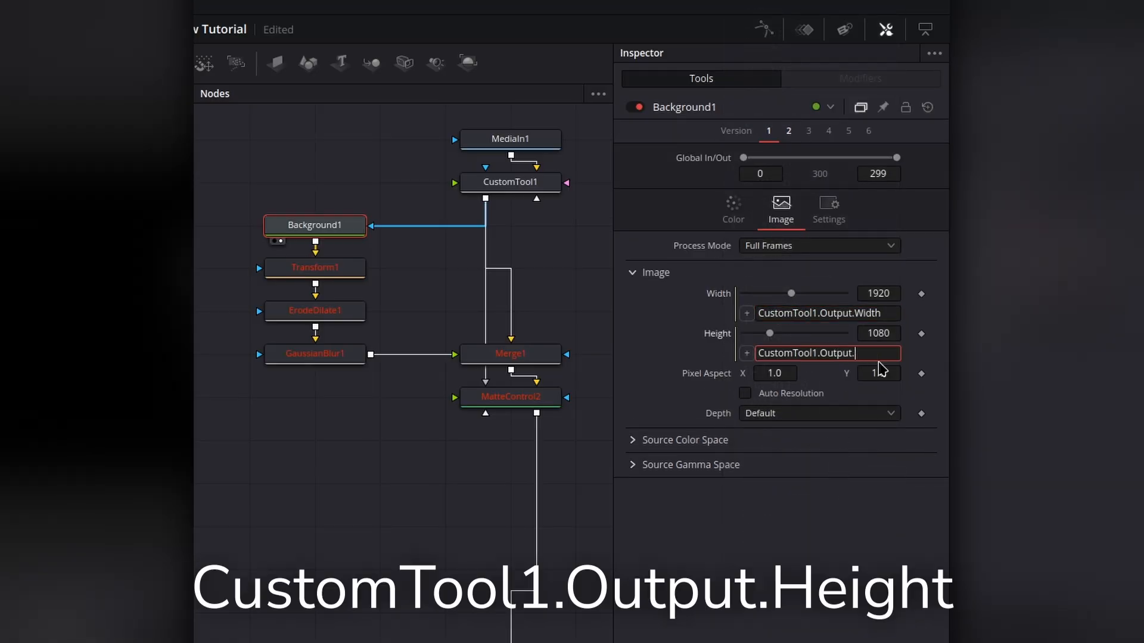
Step: Set Transform1's edges to Duplicate and drive its Center with a Point expression using CustomTool1.ShadowDistance and ShadowAngle
click(328, 265)
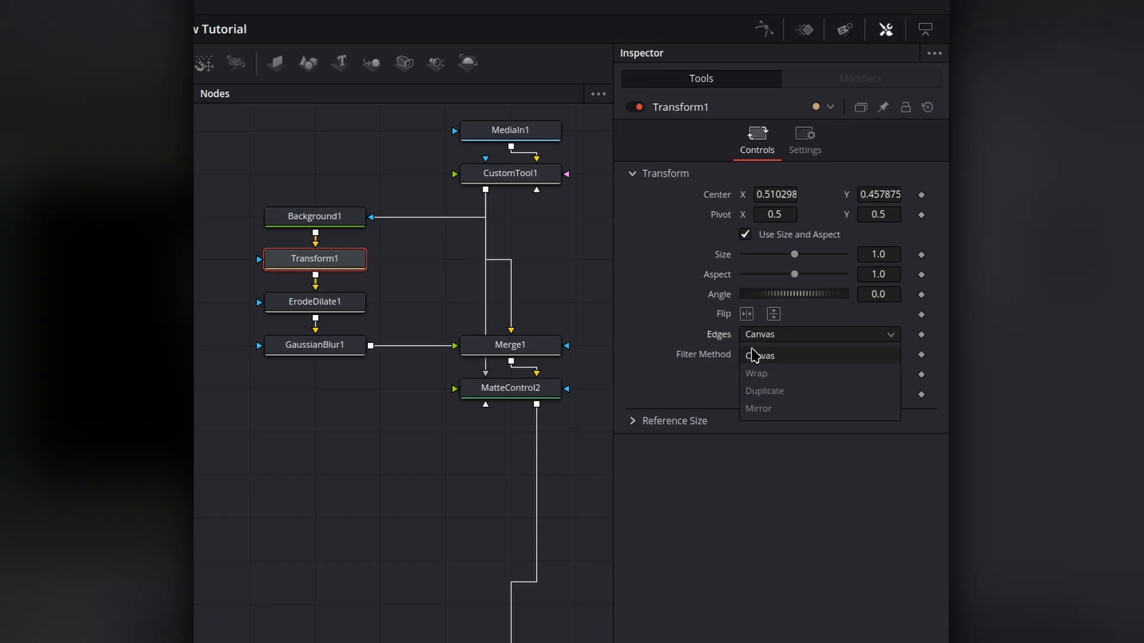
click(765, 392)
right_click(718, 198)
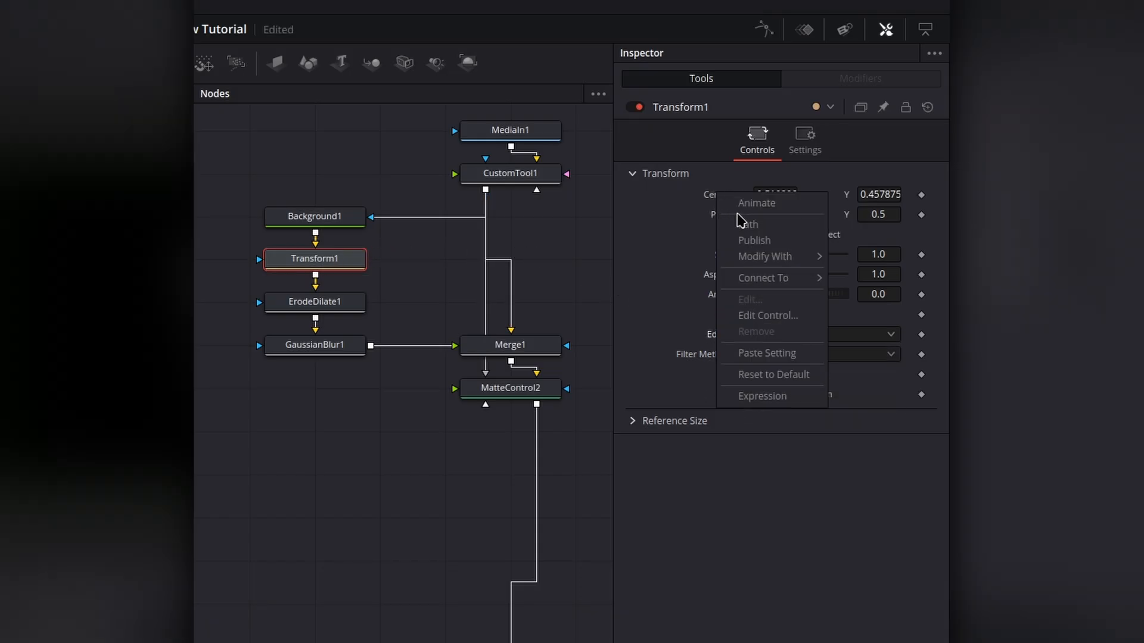
click(762, 396)
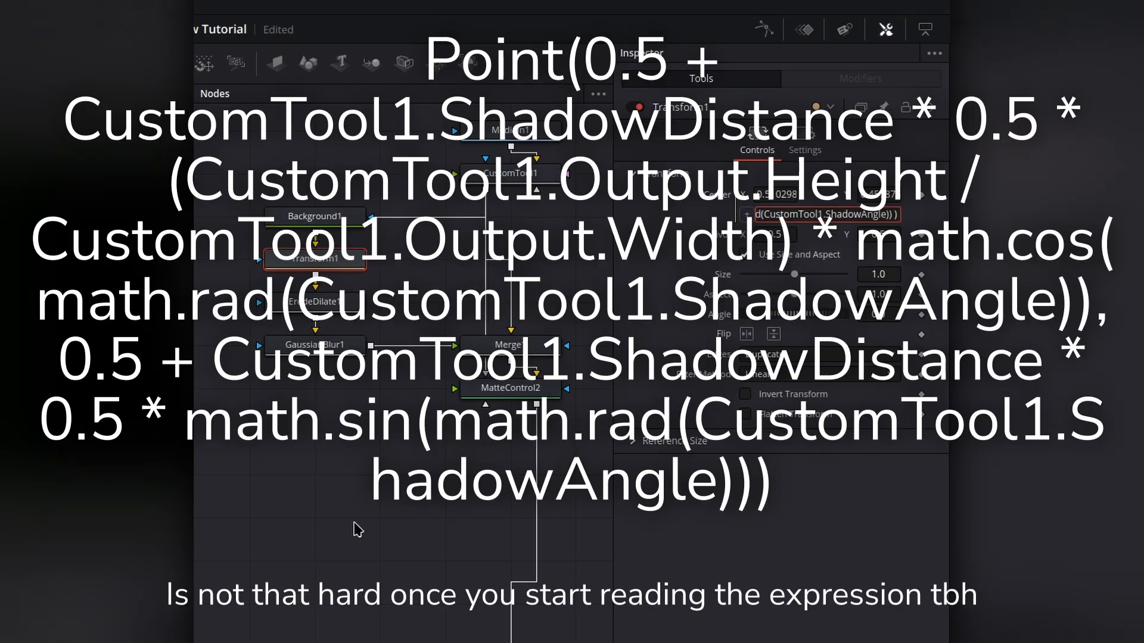
key(Return)
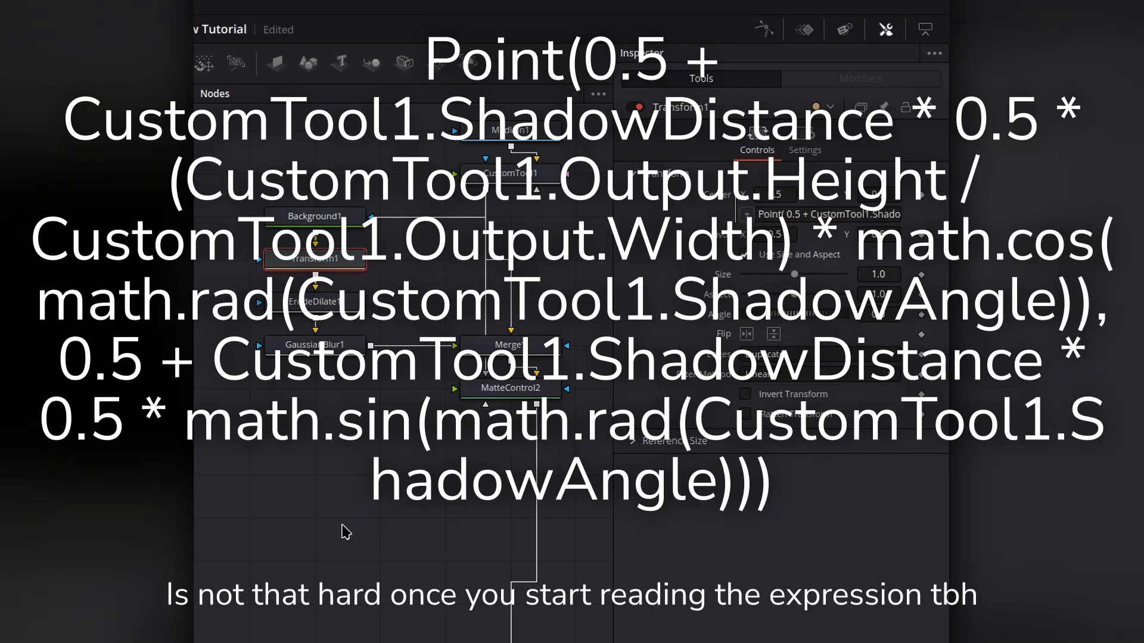
Step: Set ErodeDilate1's filter to Circle and link its Amount by expression to CustomTool1.InnerGrow
click(277, 307)
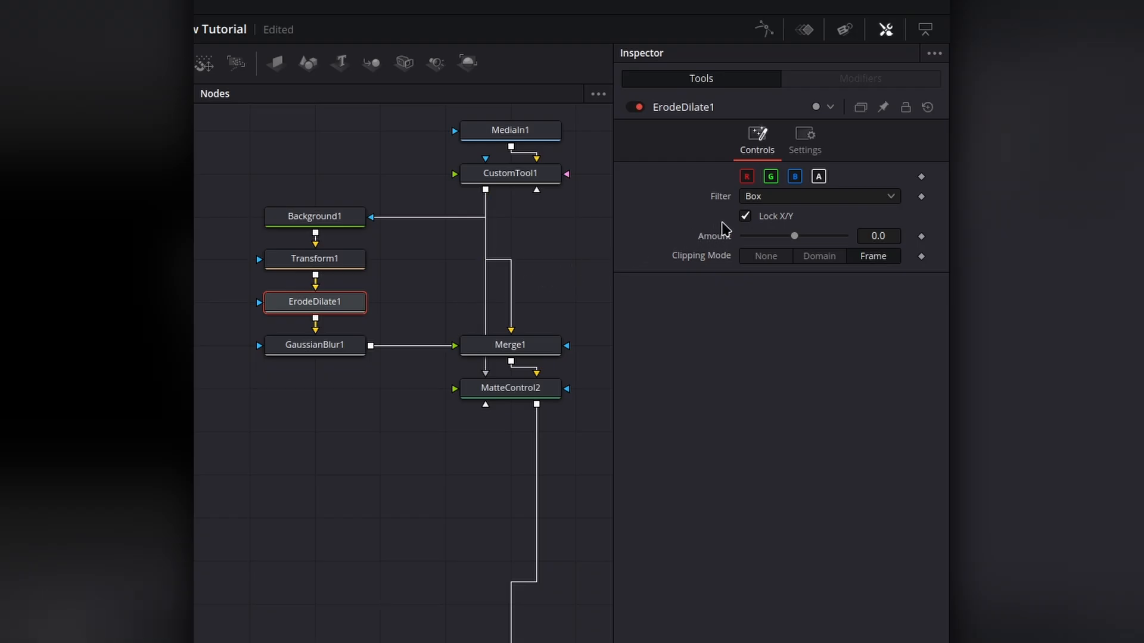
click(779, 202)
click(759, 271)
right_click(723, 239)
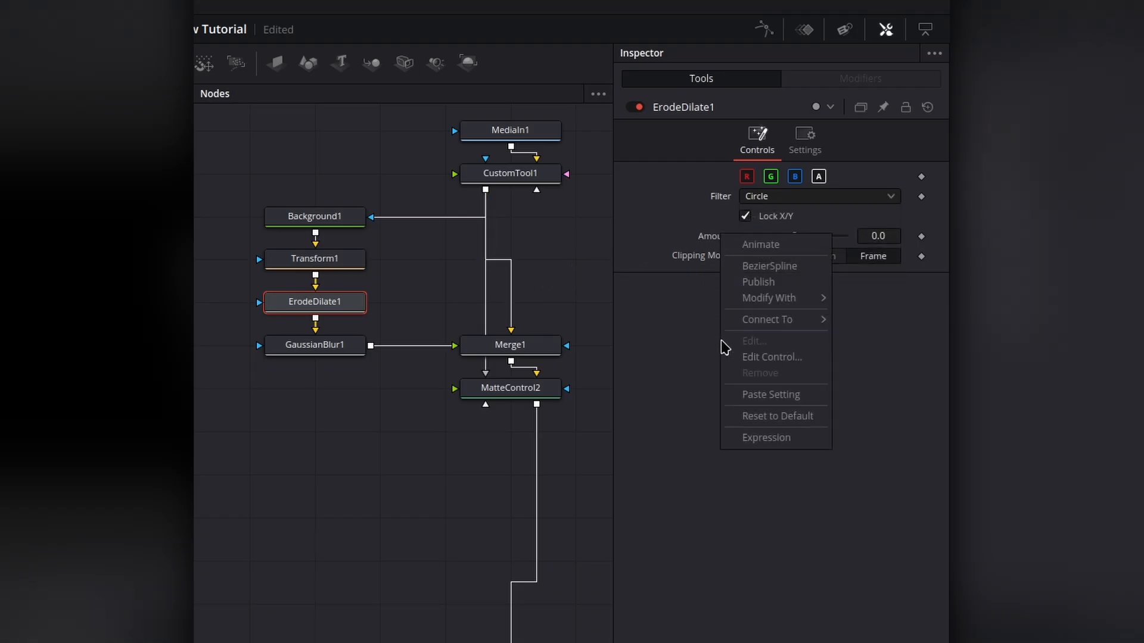
click(760, 438)
text(CustomTool1.InnerGrow)
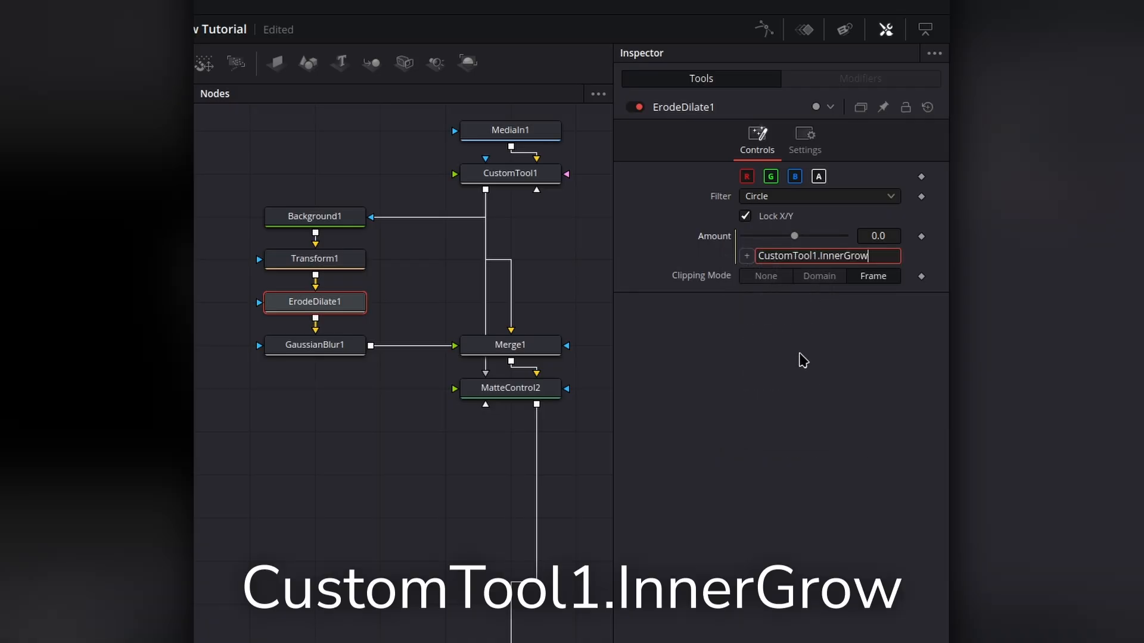
key(Return)
Step: Link GaussianBlur1's Strength by expression to CustomTool1.Blur
click(315, 345)
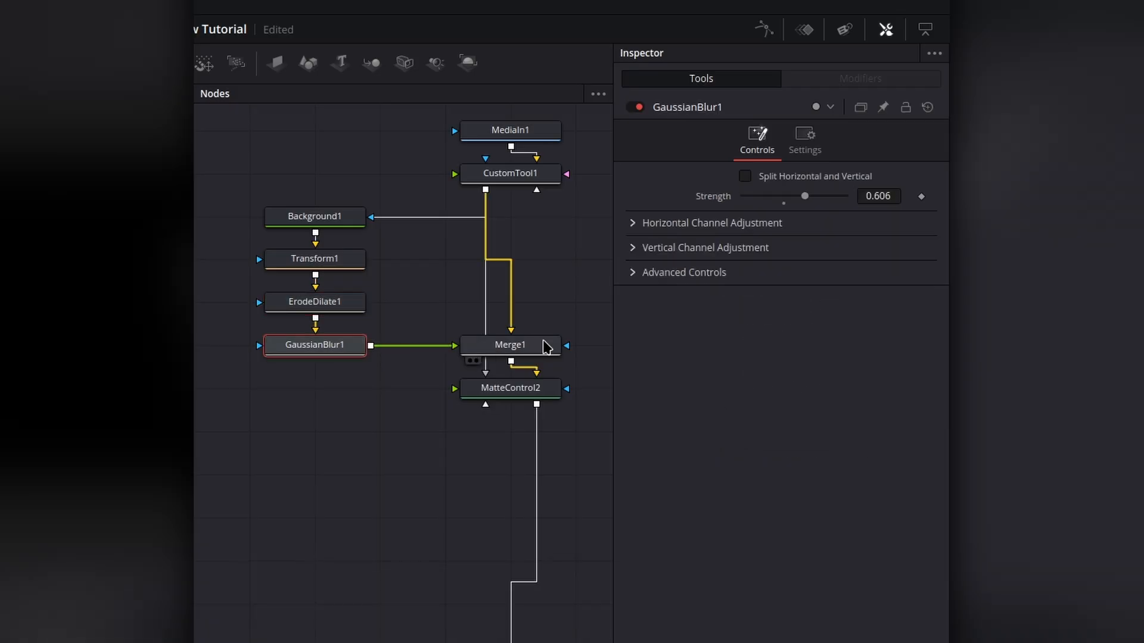
right_click(723, 203)
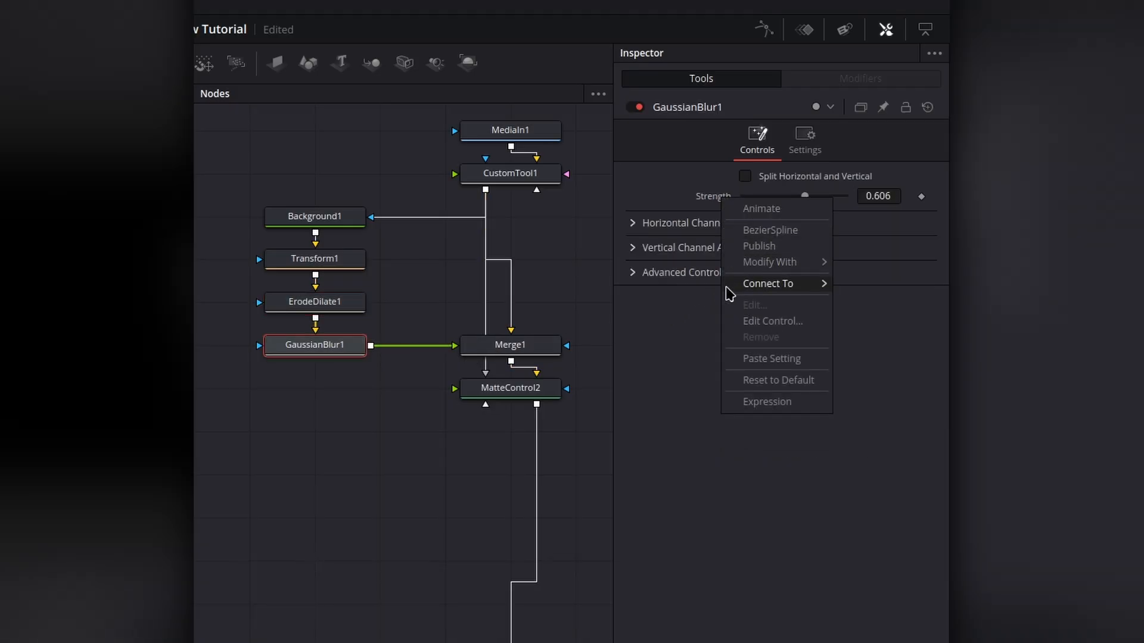
click(748, 405)
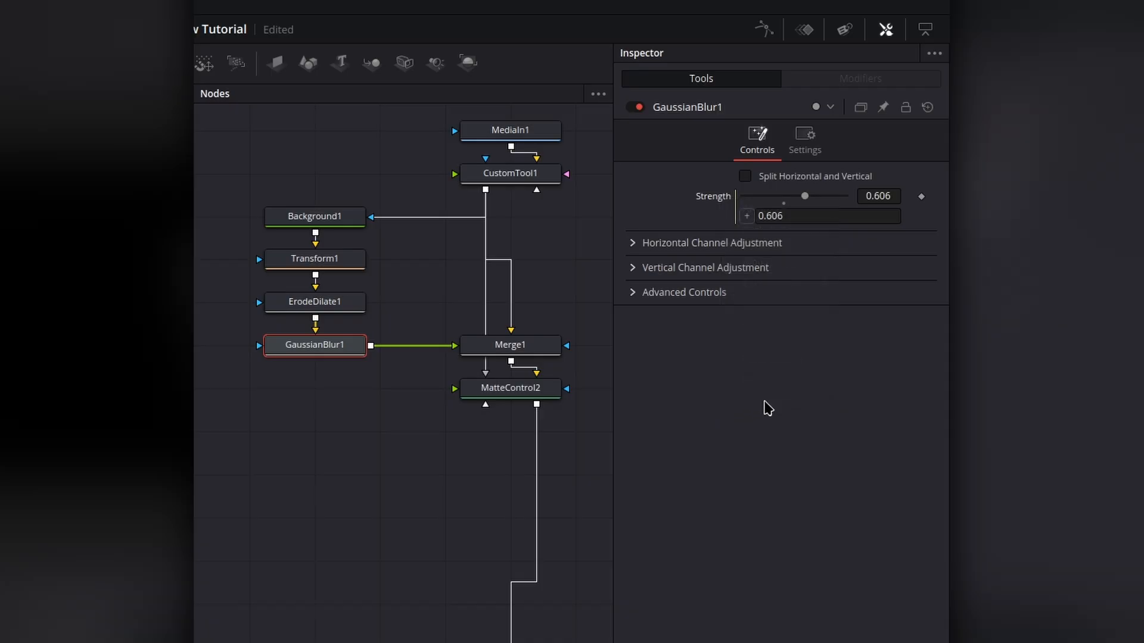
text(CustomTool1.Blur)
key(Return)
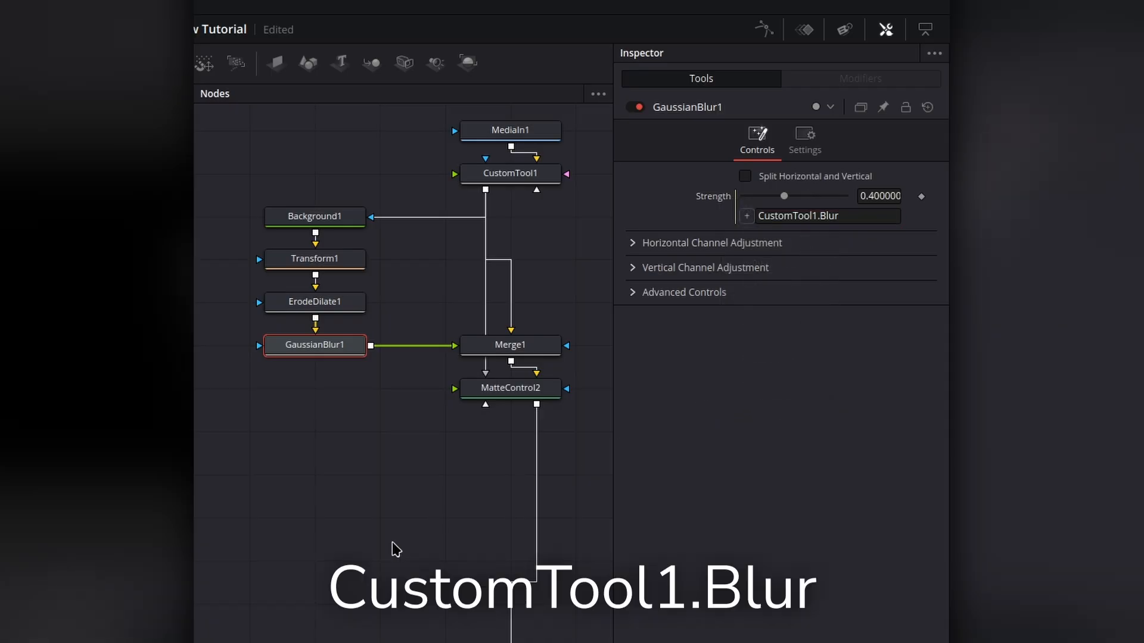
Step: Link Merge1's Blend by expression to CustomTool1.ShadowStrength
click(537, 350)
right_click(722, 398)
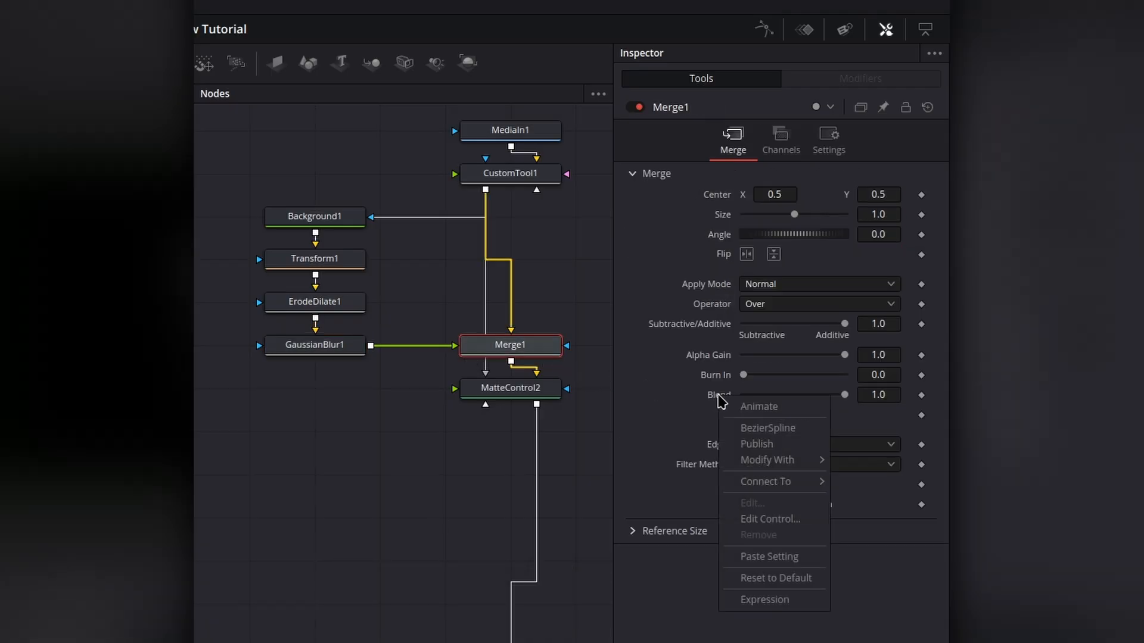
click(773, 600)
click(783, 415)
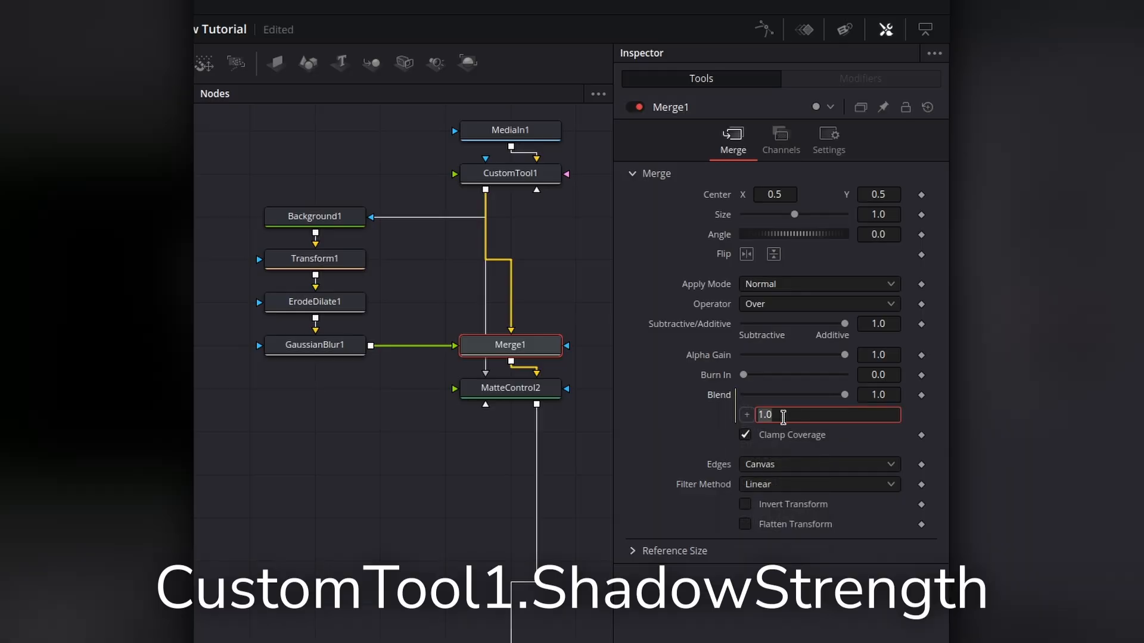
text(CustomTool1.ShadowStrength)
key(Return)
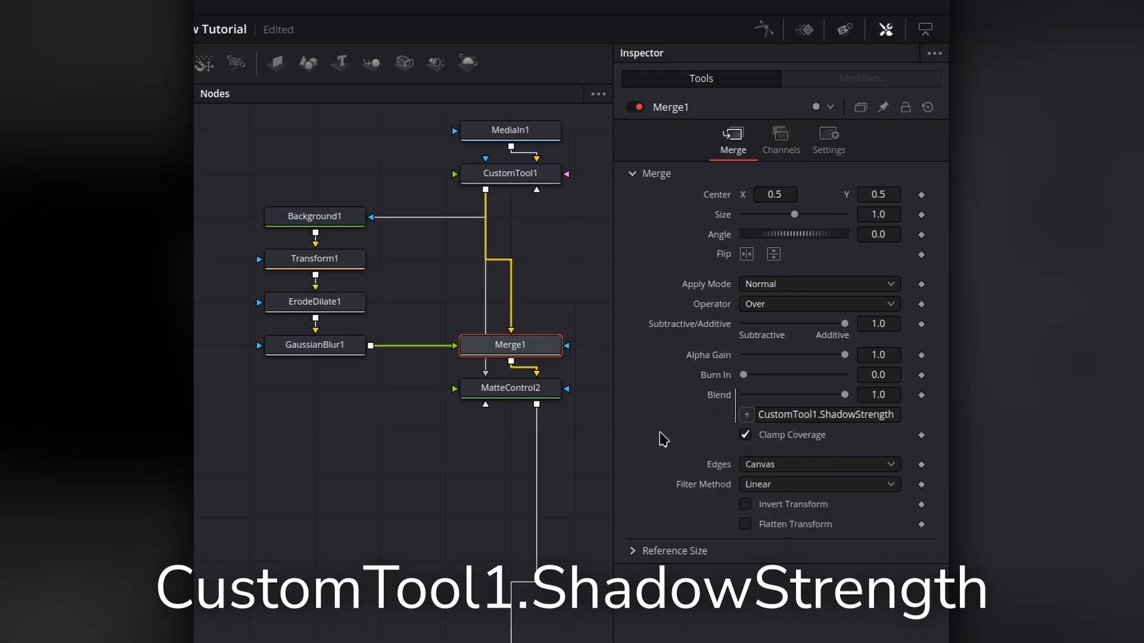
Step: Enable Invert in MatteControl2's Garbage Matte settings
click(497, 388)
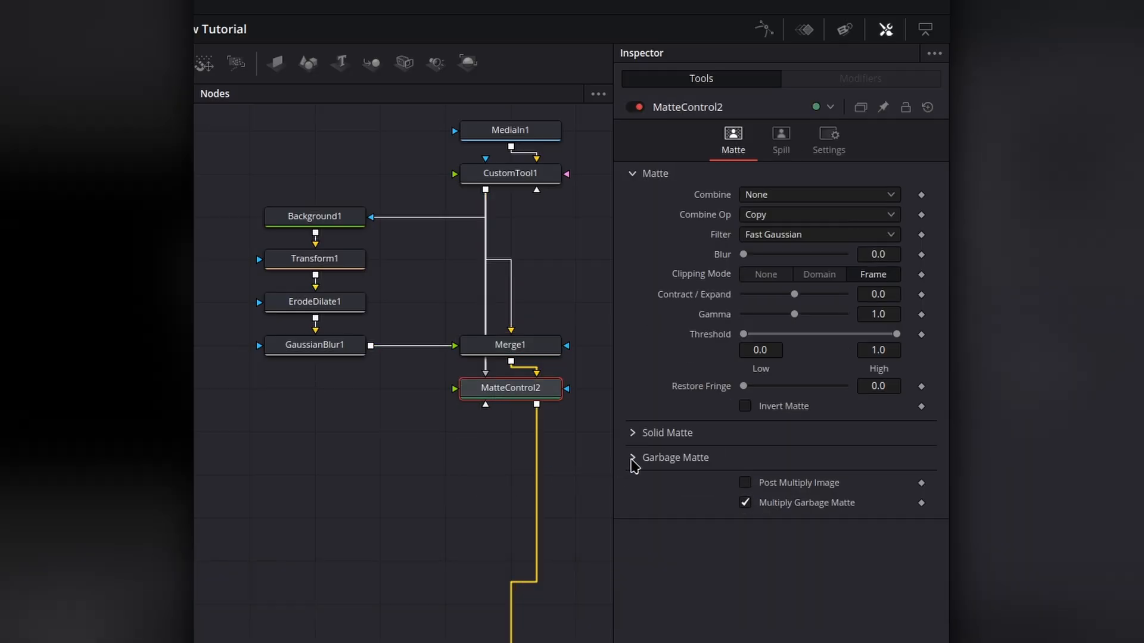
click(633, 458)
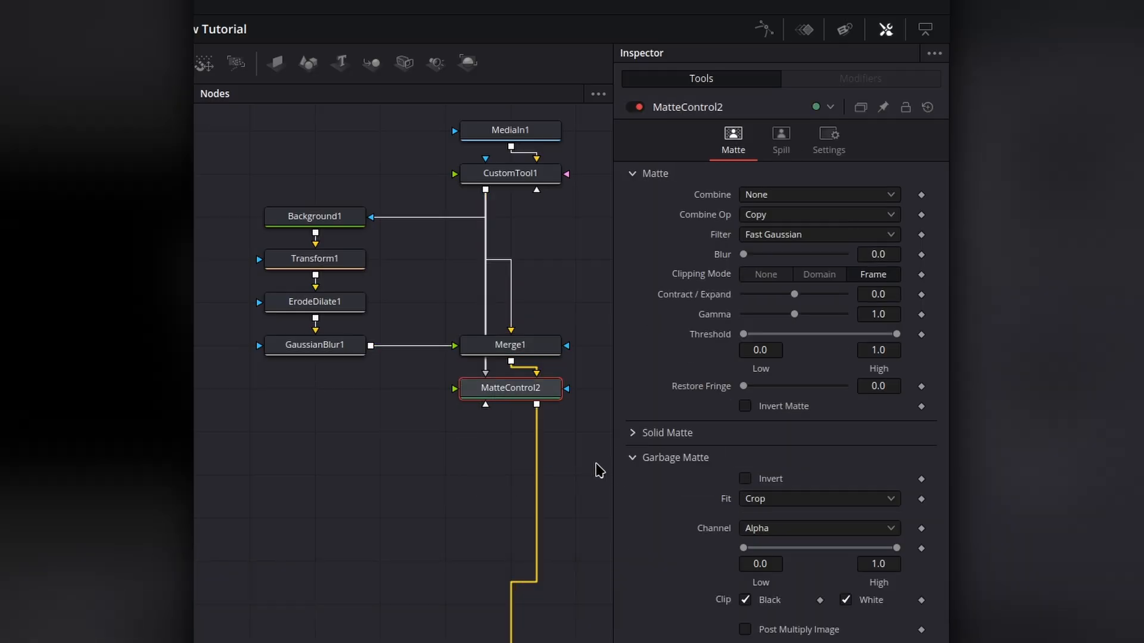
click(745, 478)
Step: Select all the inner shadow nodes and copy them
drag(271, 462, 567, 168)
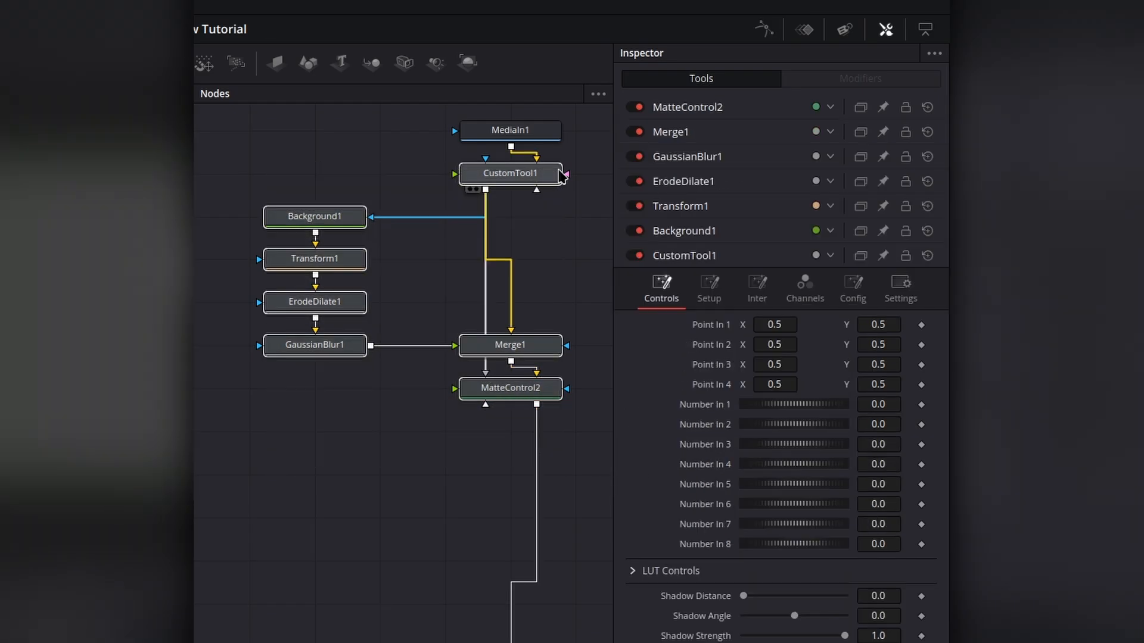
click(505, 388)
right_click(507, 394)
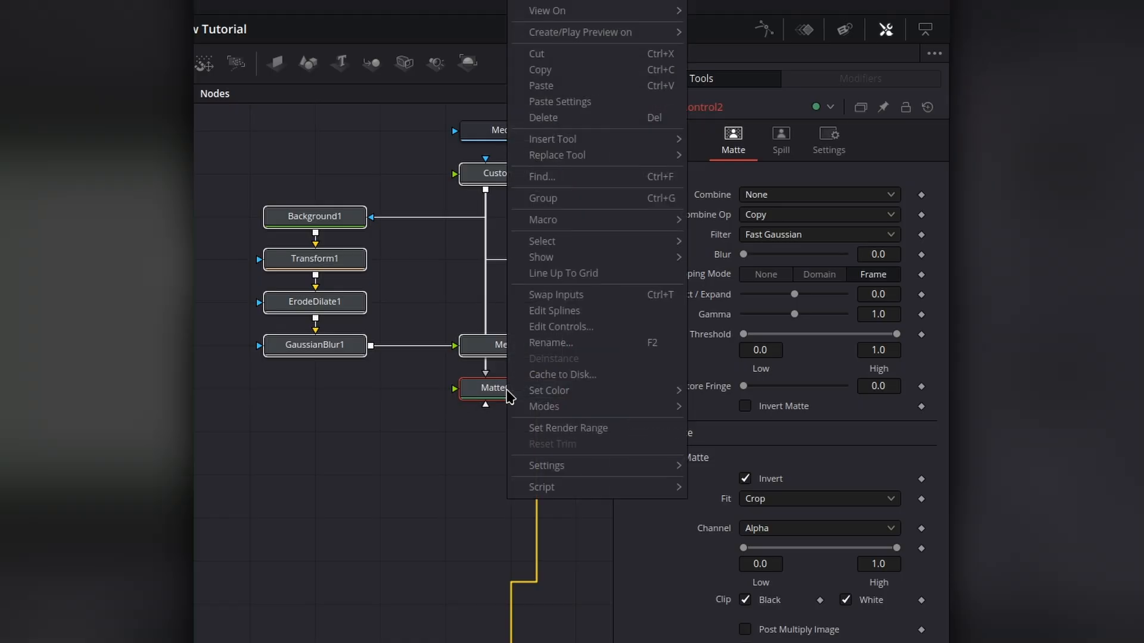
click(547, 72)
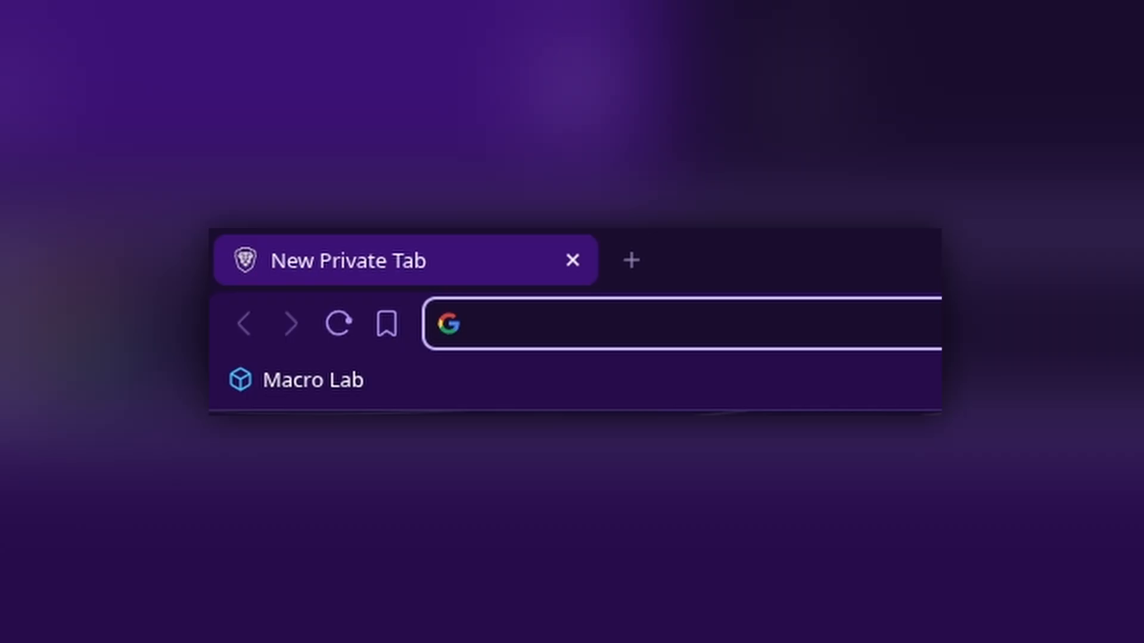
Step: Open macrolab.app in the browser, paste the copied nodes and start building a macro
text(macrolab.app)
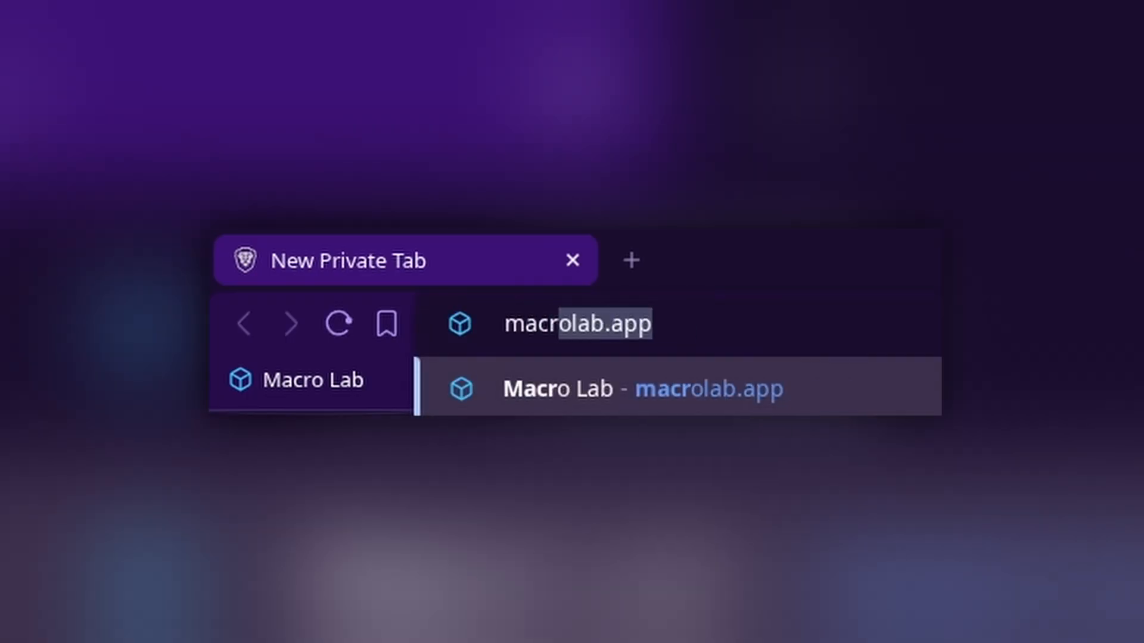
key(Return)
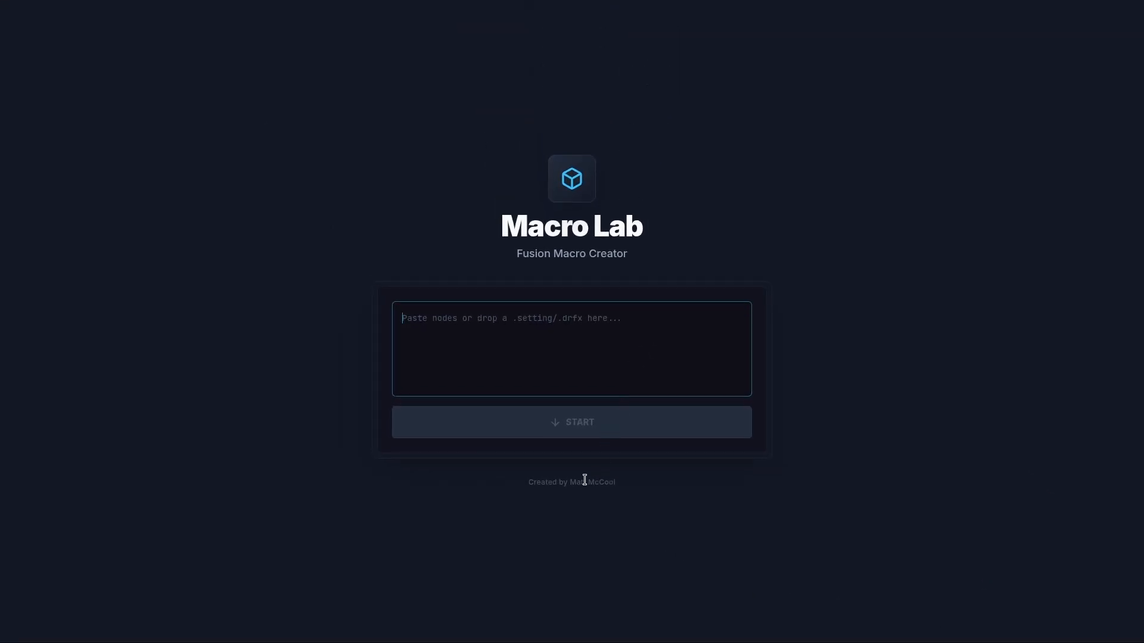
key(ctrl+v)
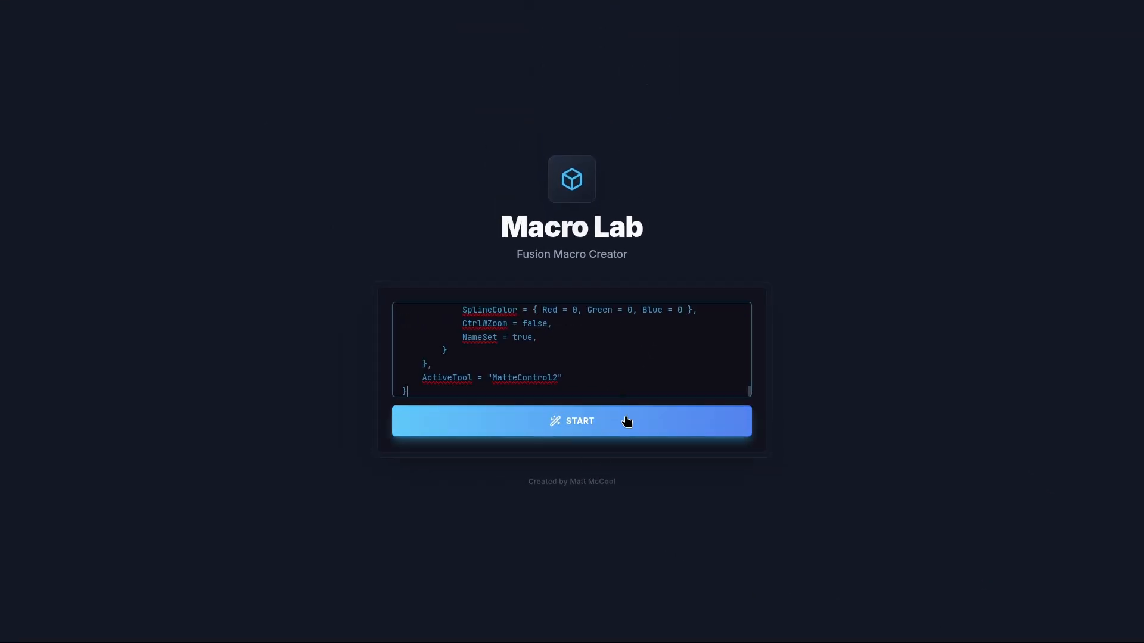
click(703, 429)
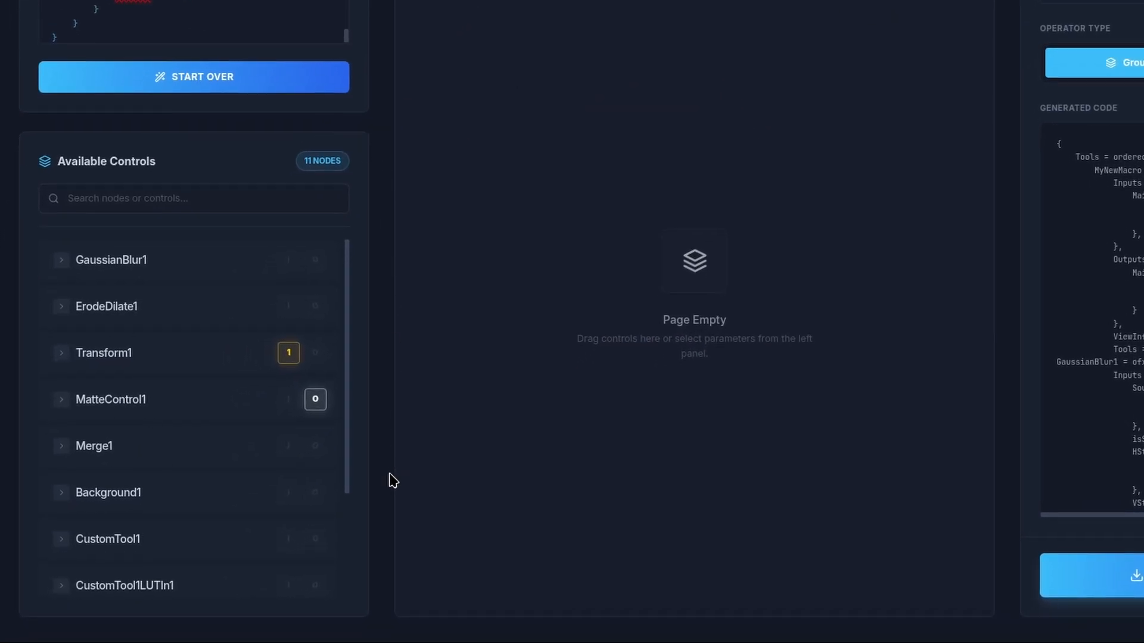
Step: Set CustomTool1 as main input 1 and Merge1 as main input 2 instead of Transform1
click(290, 358)
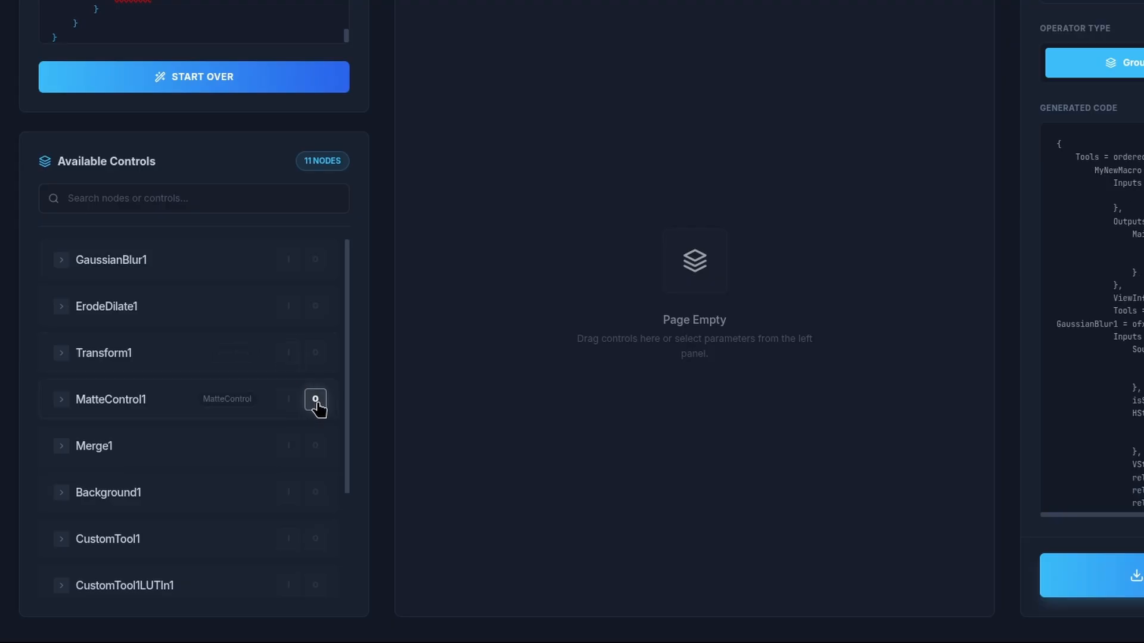
scroll(302, 401, down, 3)
click(288, 391)
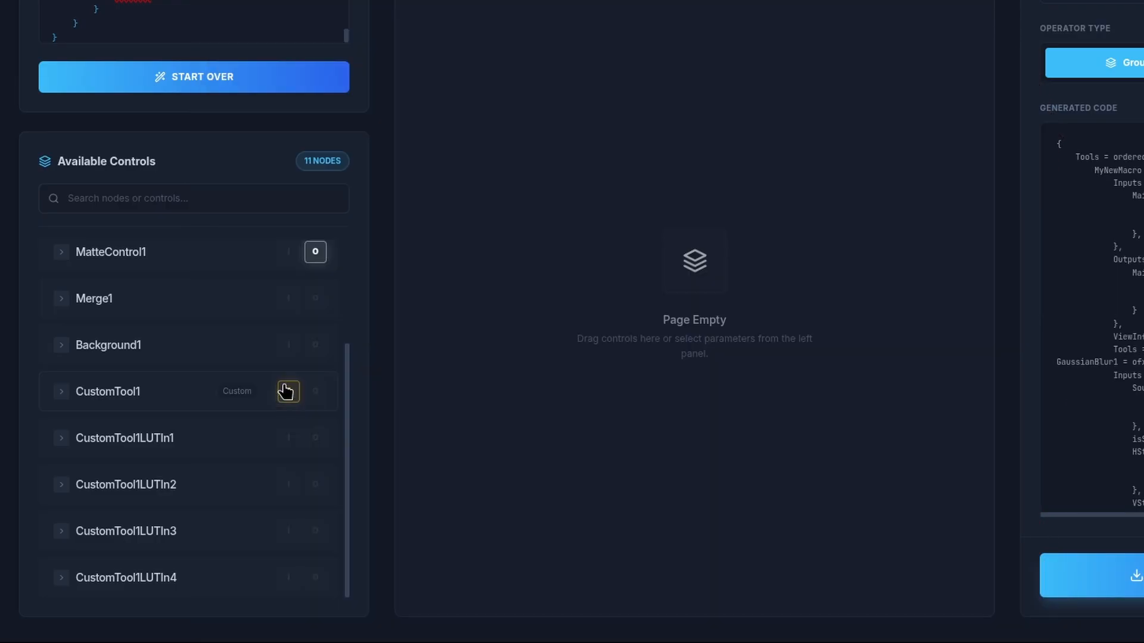
click(281, 303)
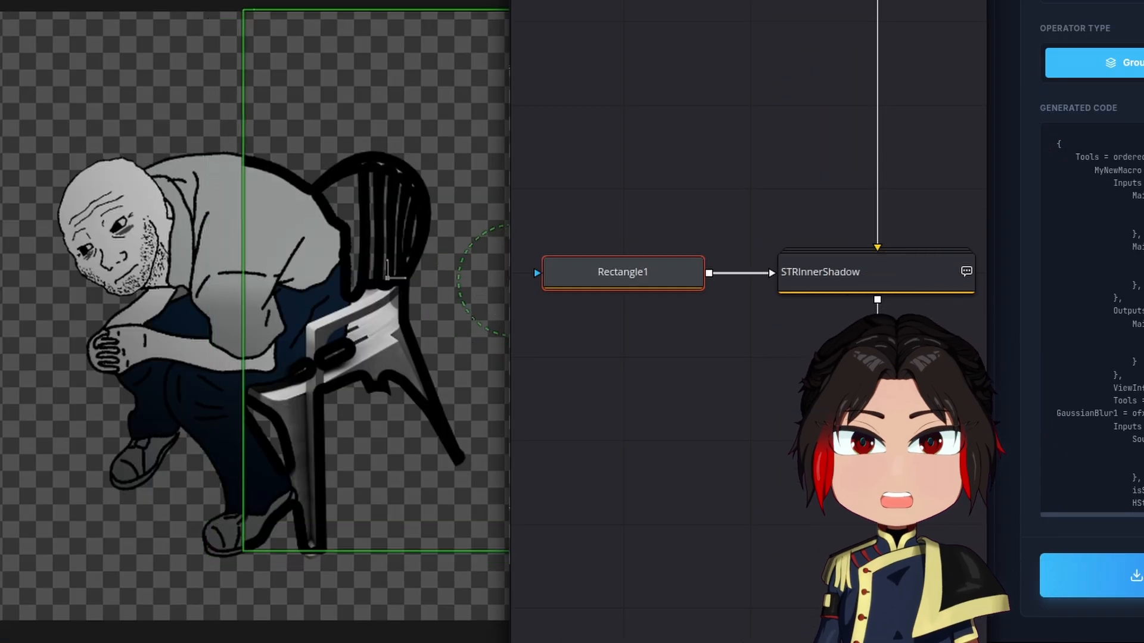
drag(512, 305, 5, 477)
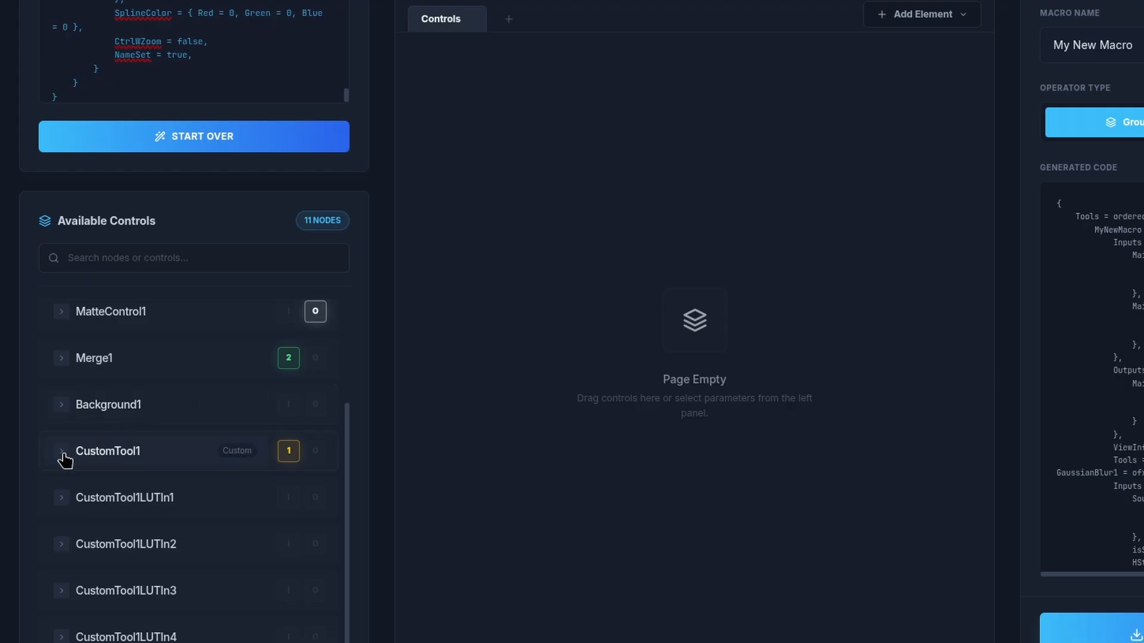
Step: Add CustomTool1's Shadow Distance, Shadow Angle, Shadow Strength, Blur and Inner Grow controls to the macro
click(66, 451)
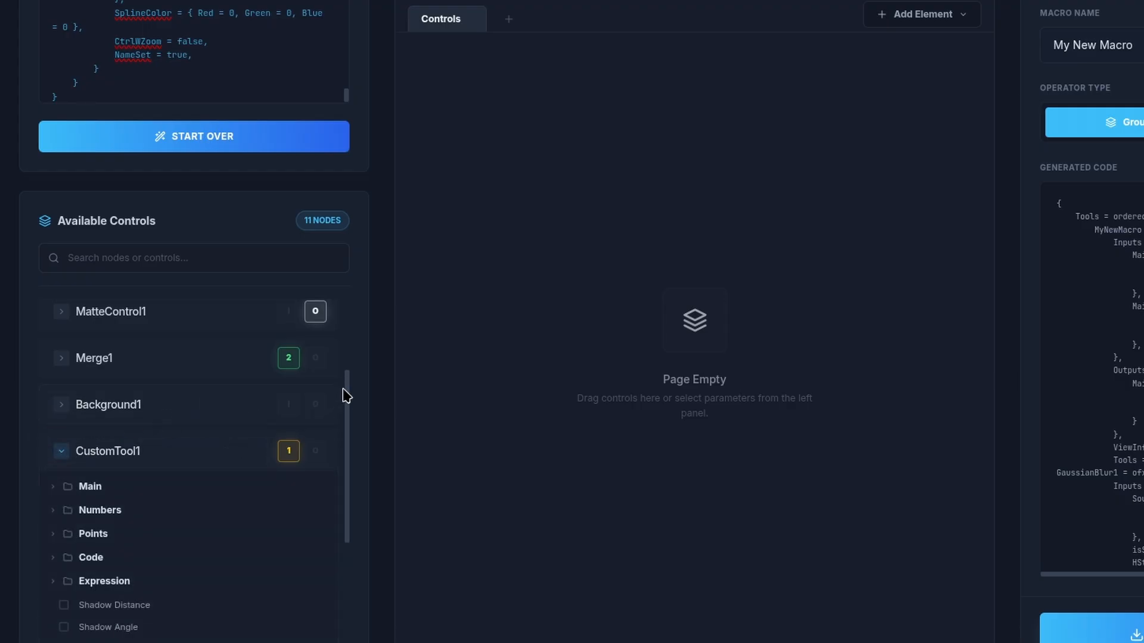
scroll(352, 340, down, 3)
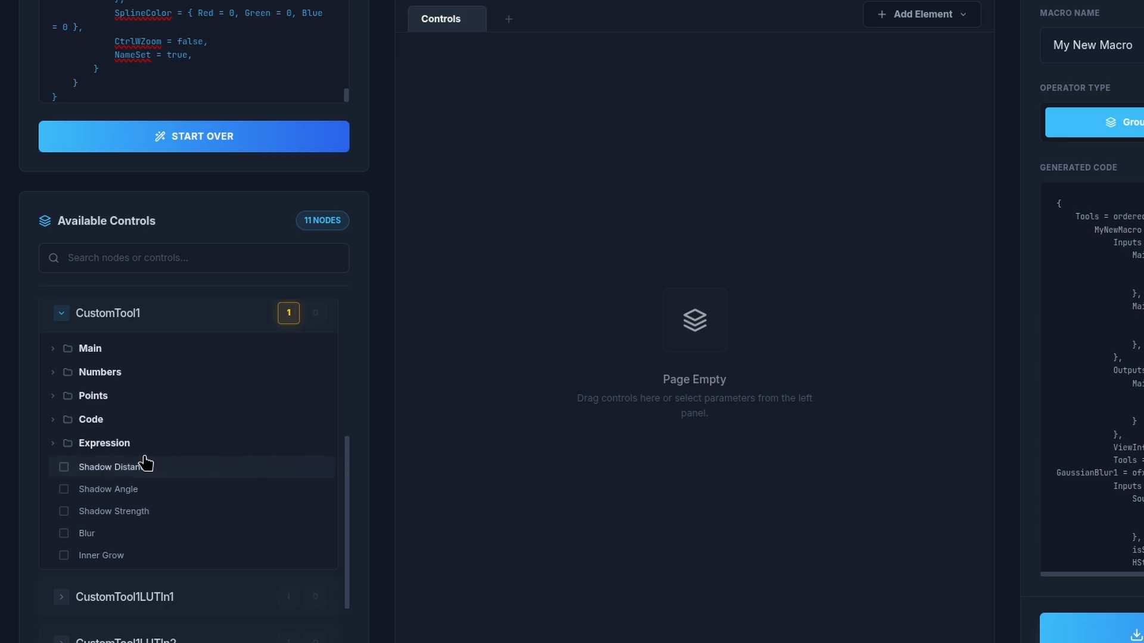
click(63, 468)
click(64, 490)
click(64, 511)
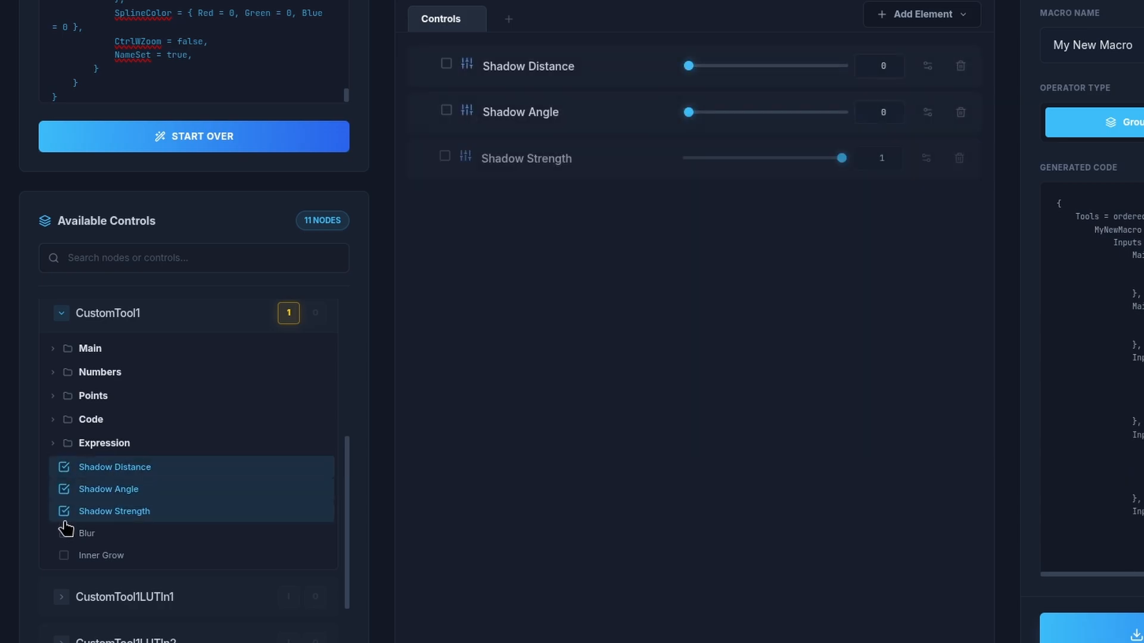
click(63, 533)
click(64, 555)
Step: Add Background1's Red, Green and Blue color controls to the macro, leaving out Alpha
scroll(345, 459, up, 4)
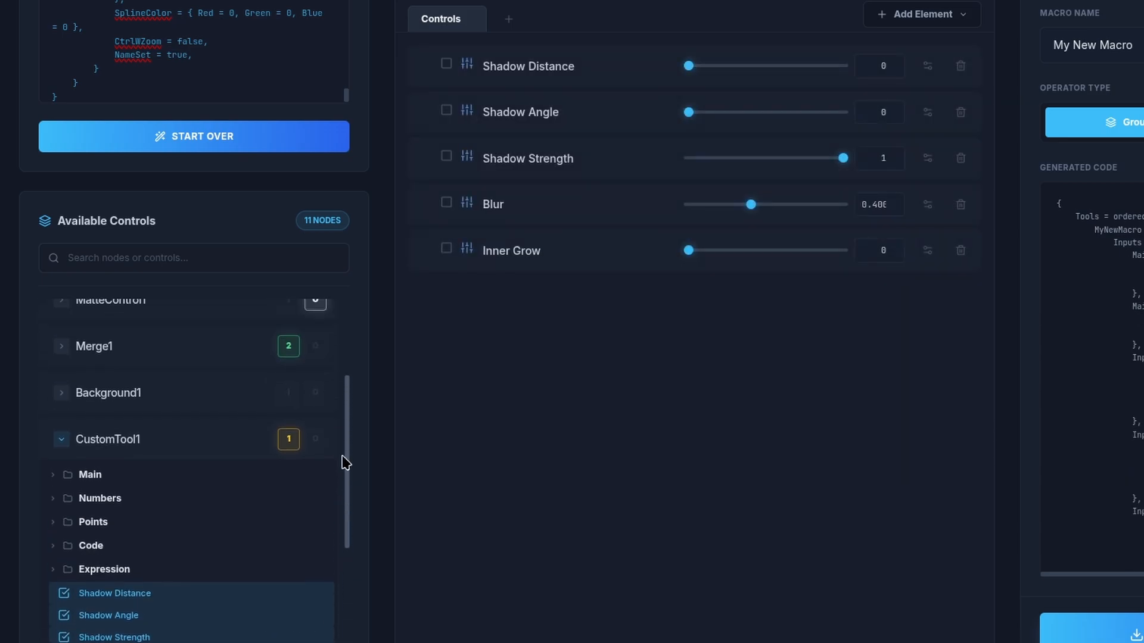
click(60, 479)
click(53, 513)
scroll(345, 405, down, 3)
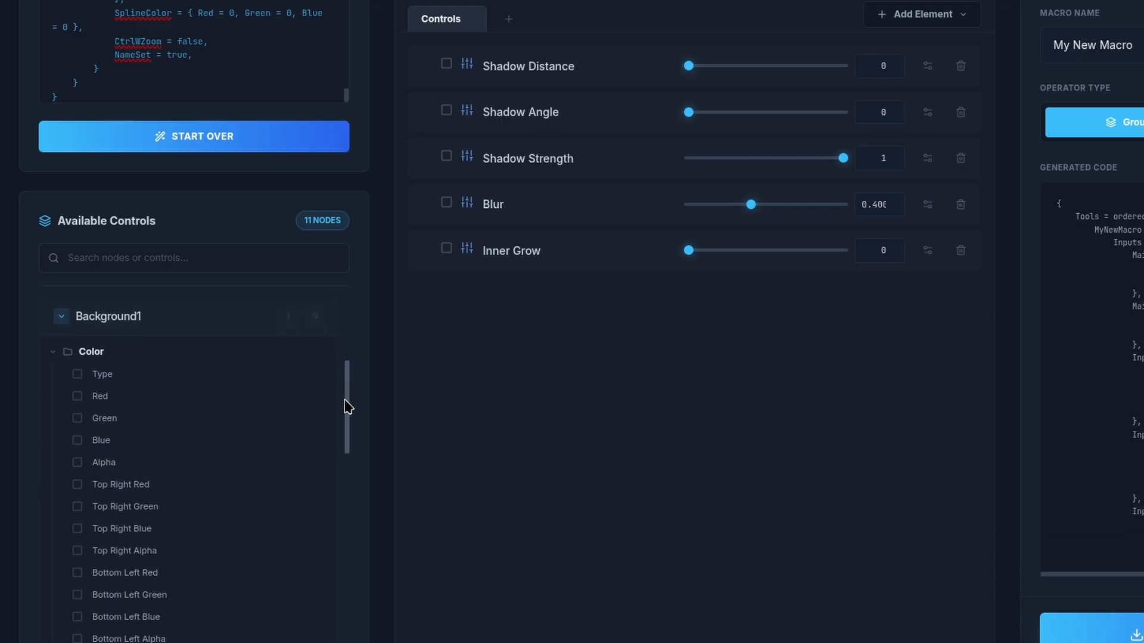
click(76, 399)
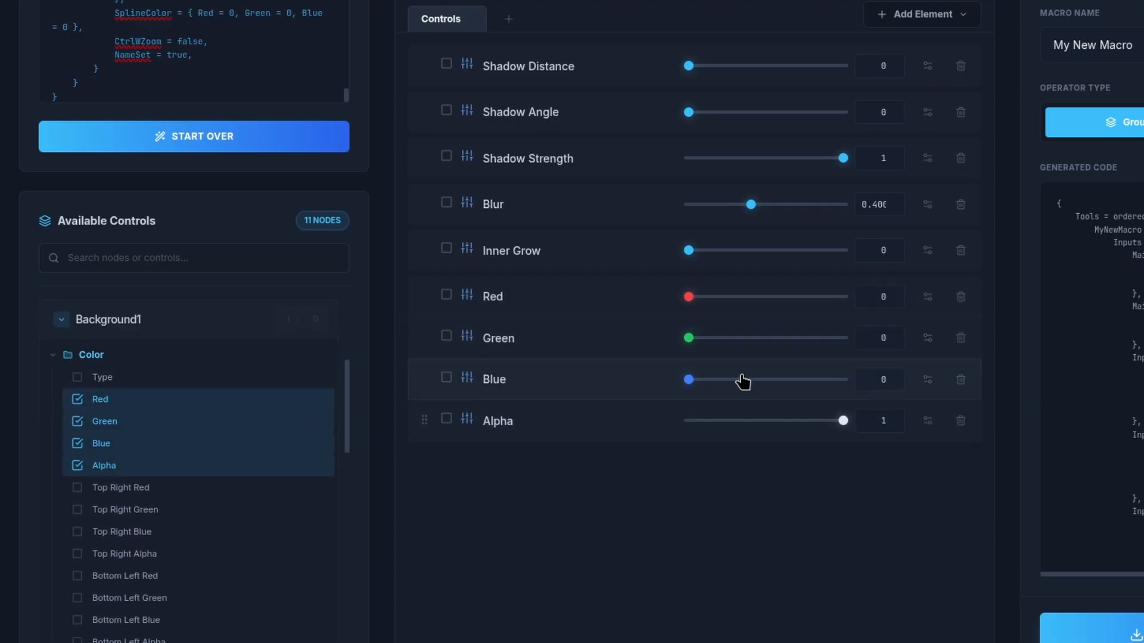
click(962, 422)
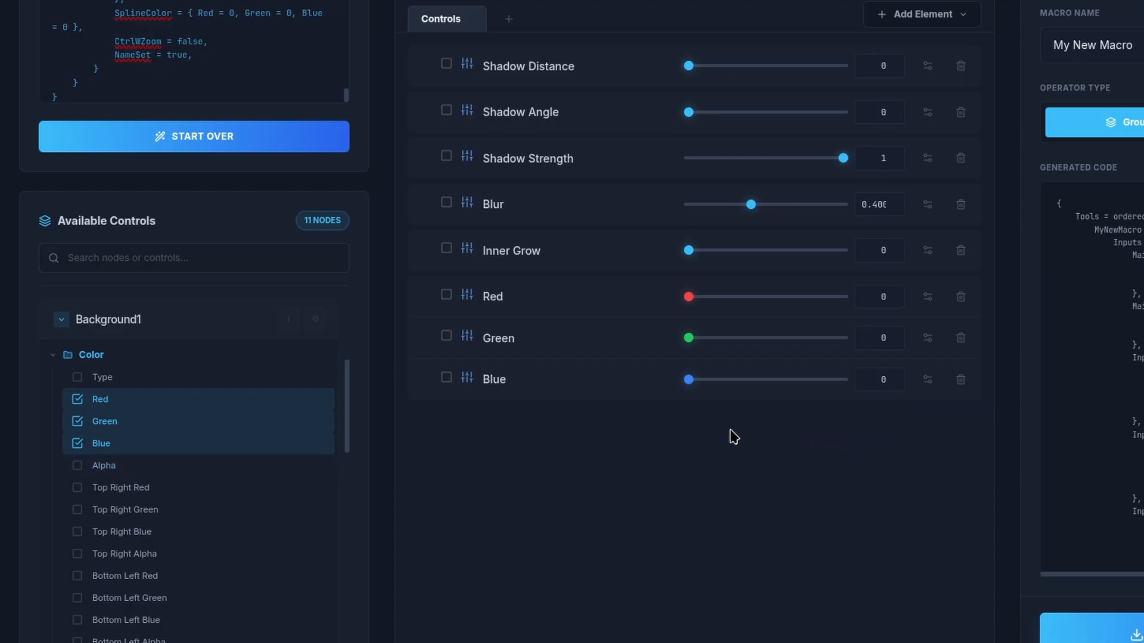
Step: Rename the Red control to Color
double_click(500, 298)
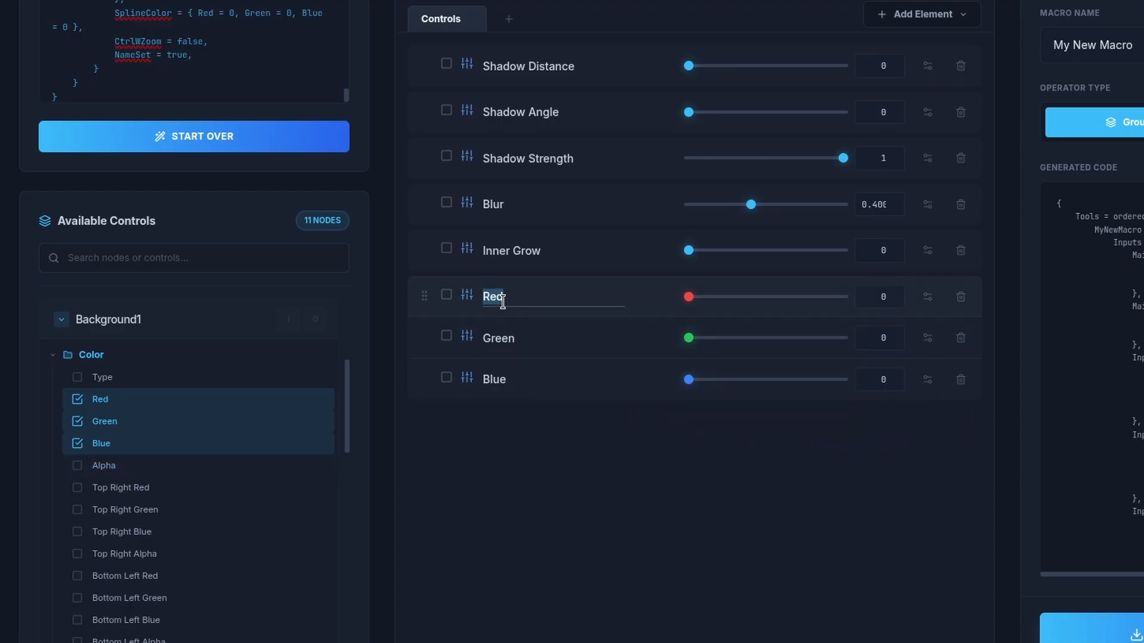
click(527, 467)
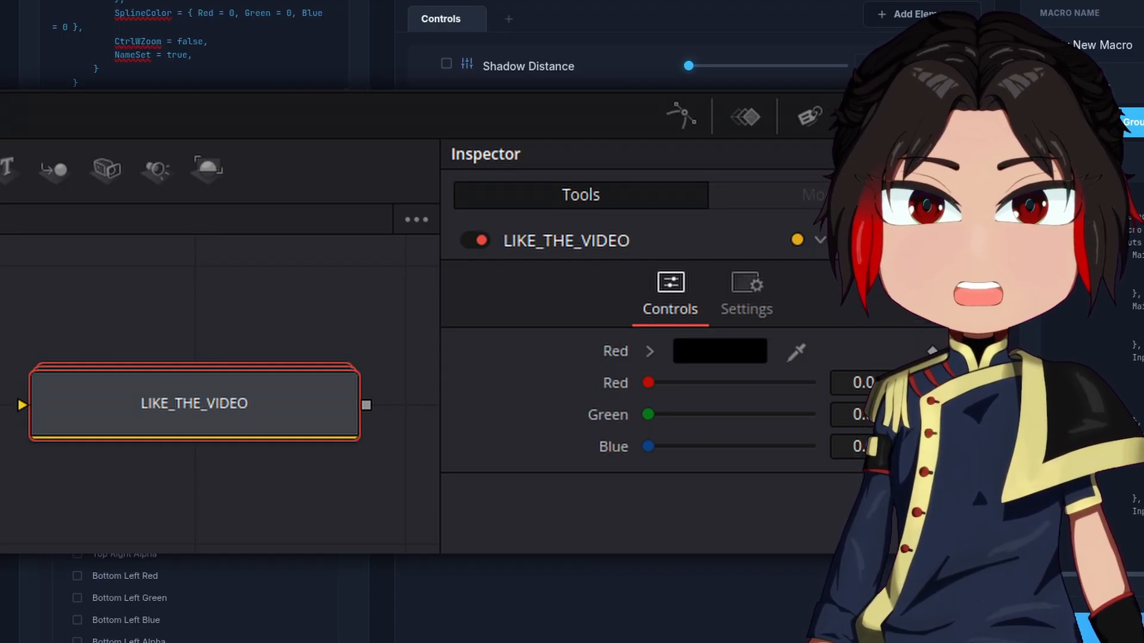
drag(348, 379, 350, 306)
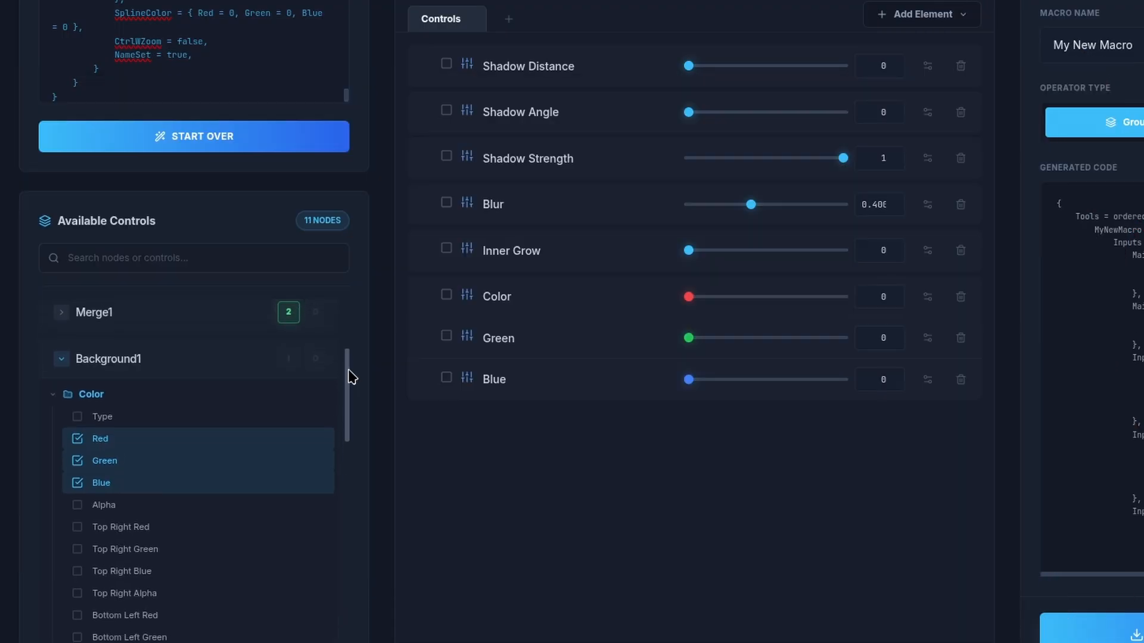
Step: Add Merge1's Apply Mode control to the macro
click(64, 319)
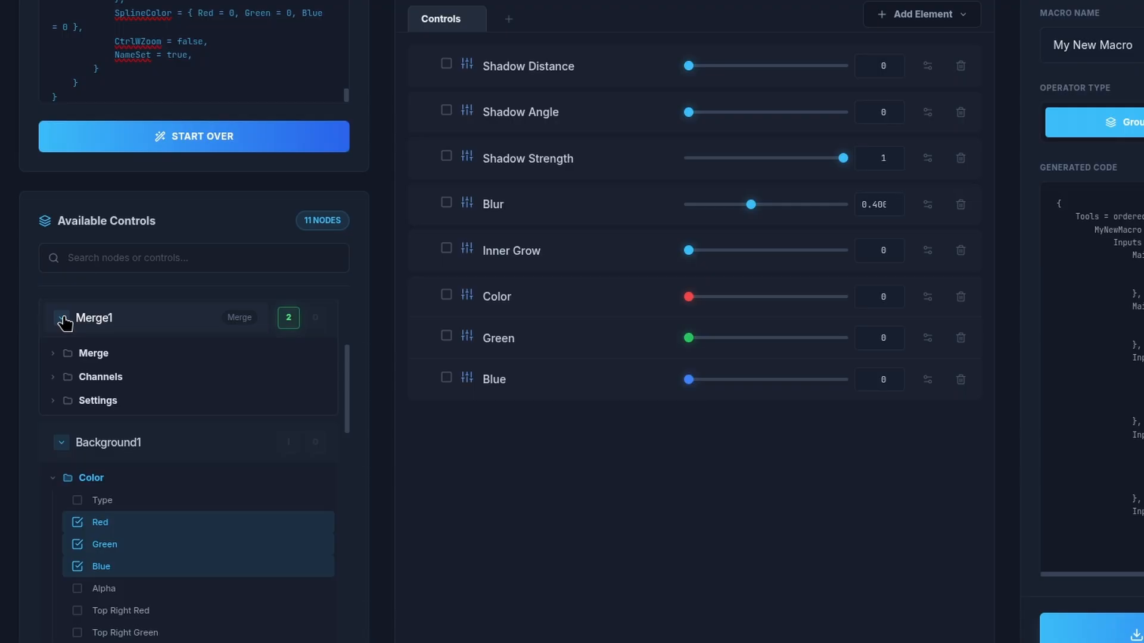
click(55, 356)
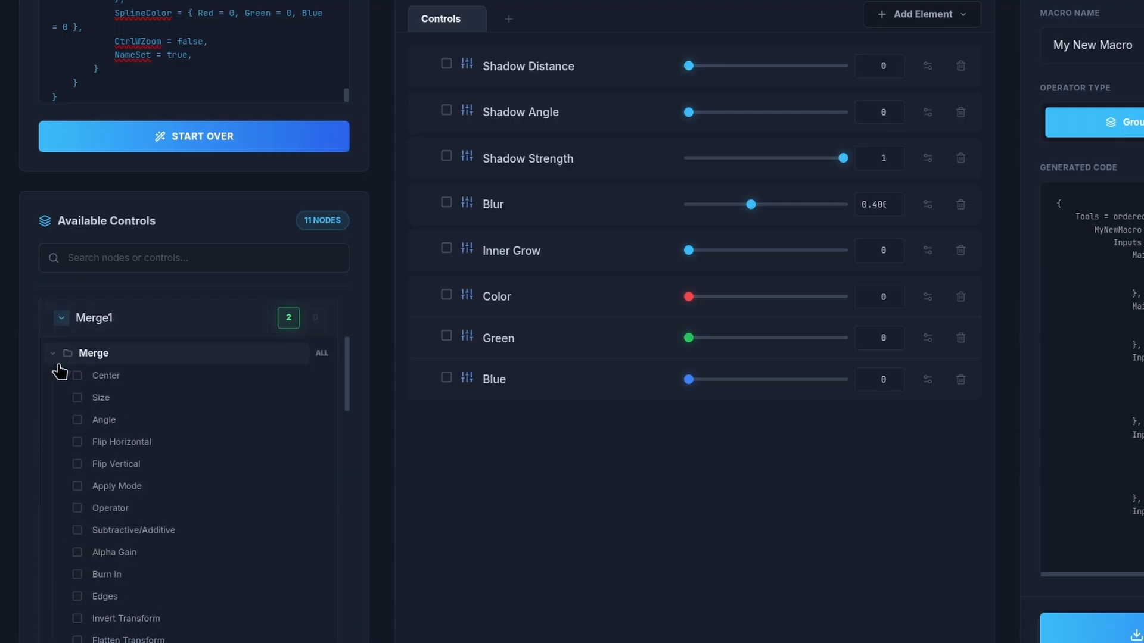
click(77, 486)
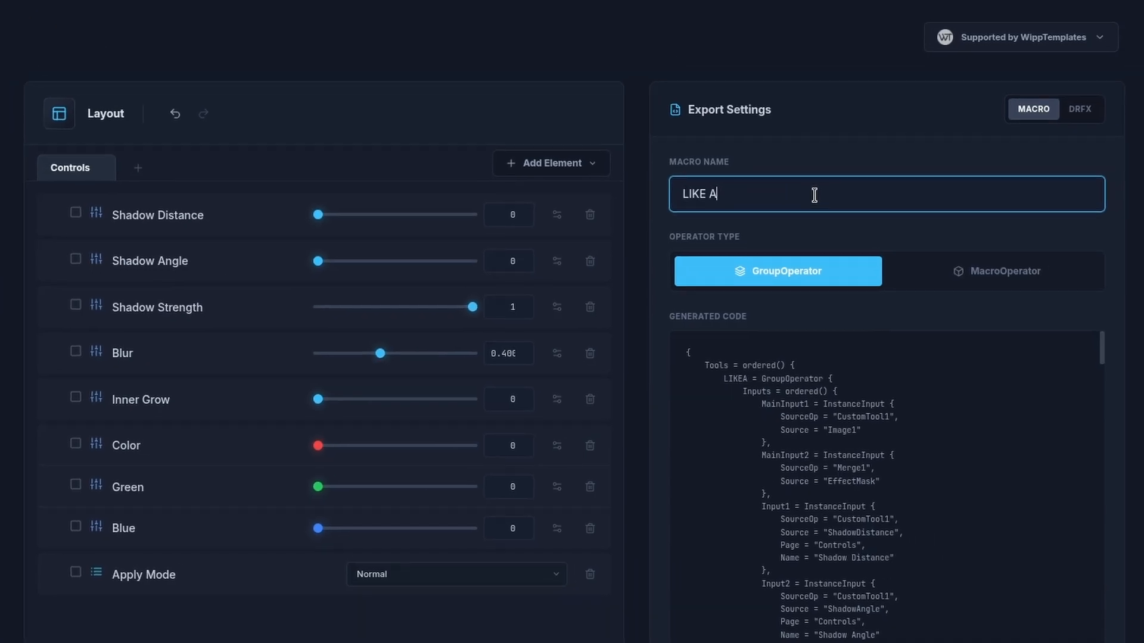
Step: Name the macro LIKE AND SUBSCRIBE and set the operator type to GroupOperator
text(ND SUBSCRIBE)
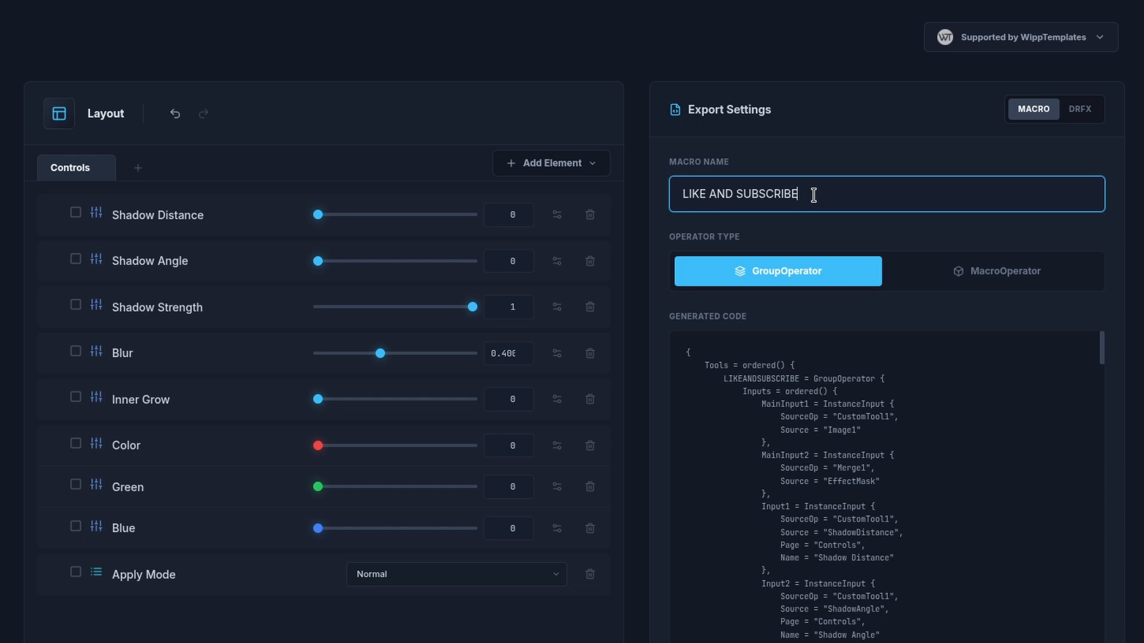
click(899, 272)
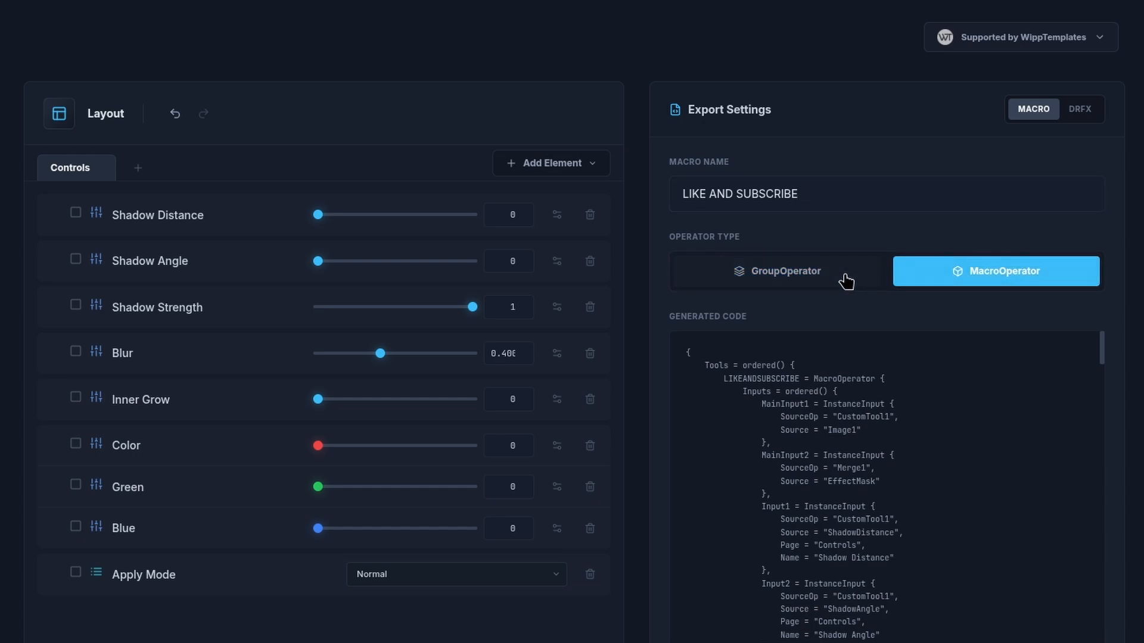
click(846, 280)
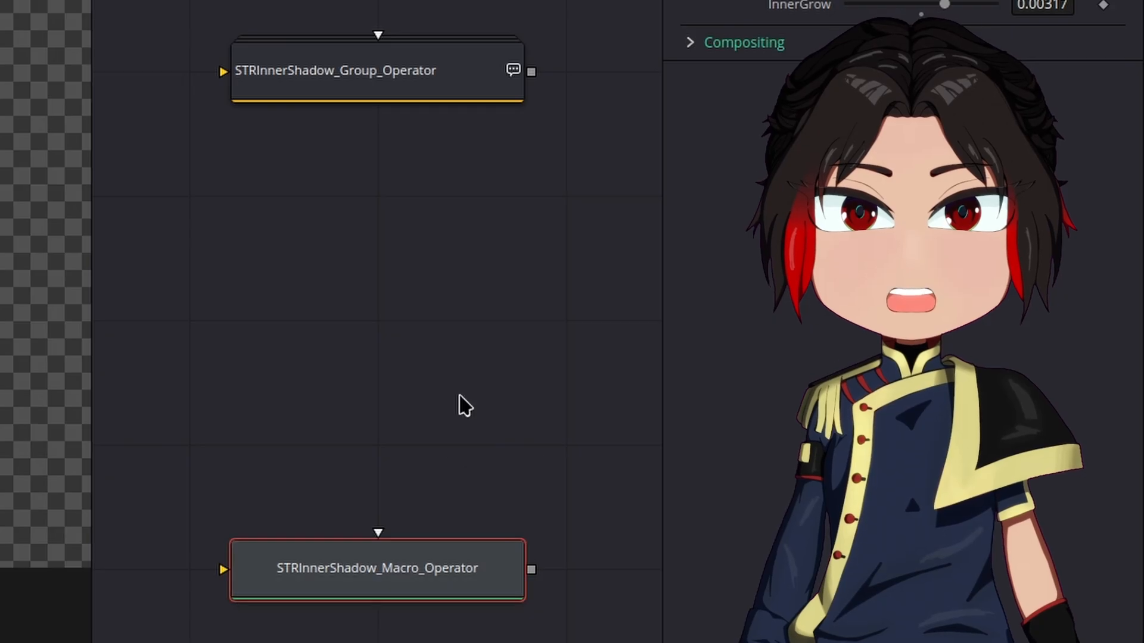
Step: Expand the STRInnerShadow_Group_Operator node to inspect its internal nodes, then collapse it
click(382, 99)
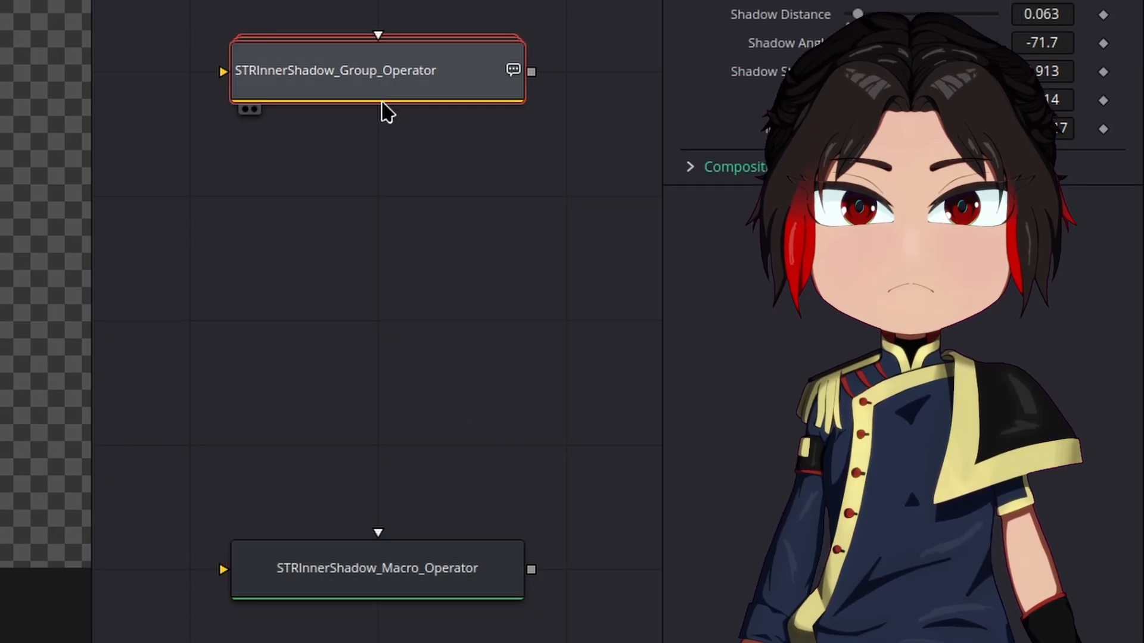
click(390, 313)
double_click(399, 83)
scroll(414, 166, down, 3)
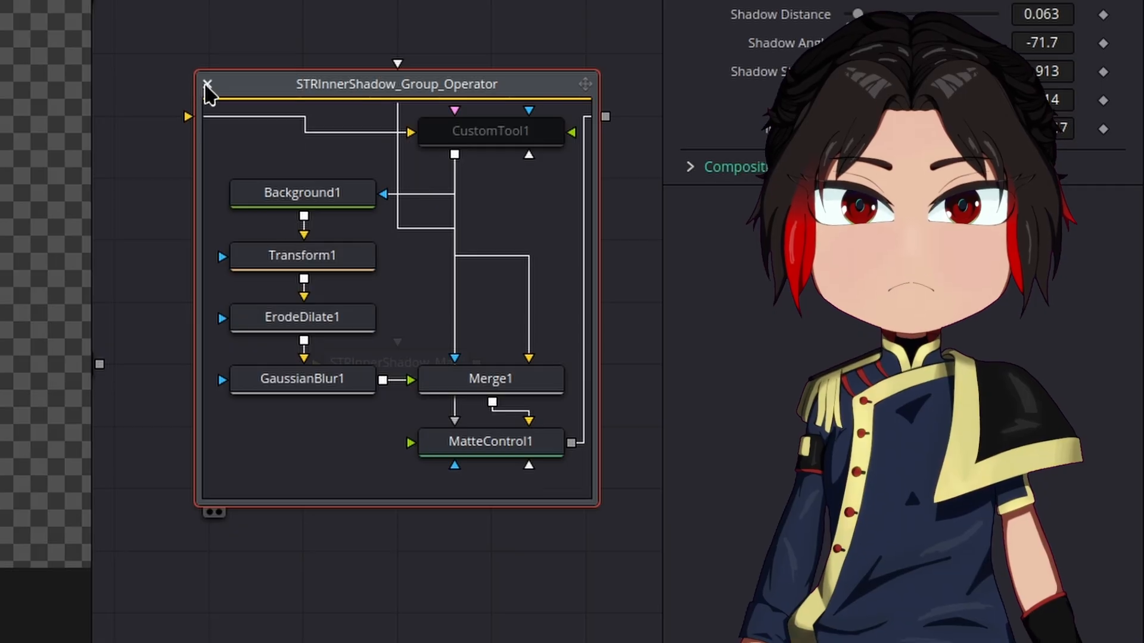
click(207, 85)
Step: Download the macro as a .setting file
click(429, 493)
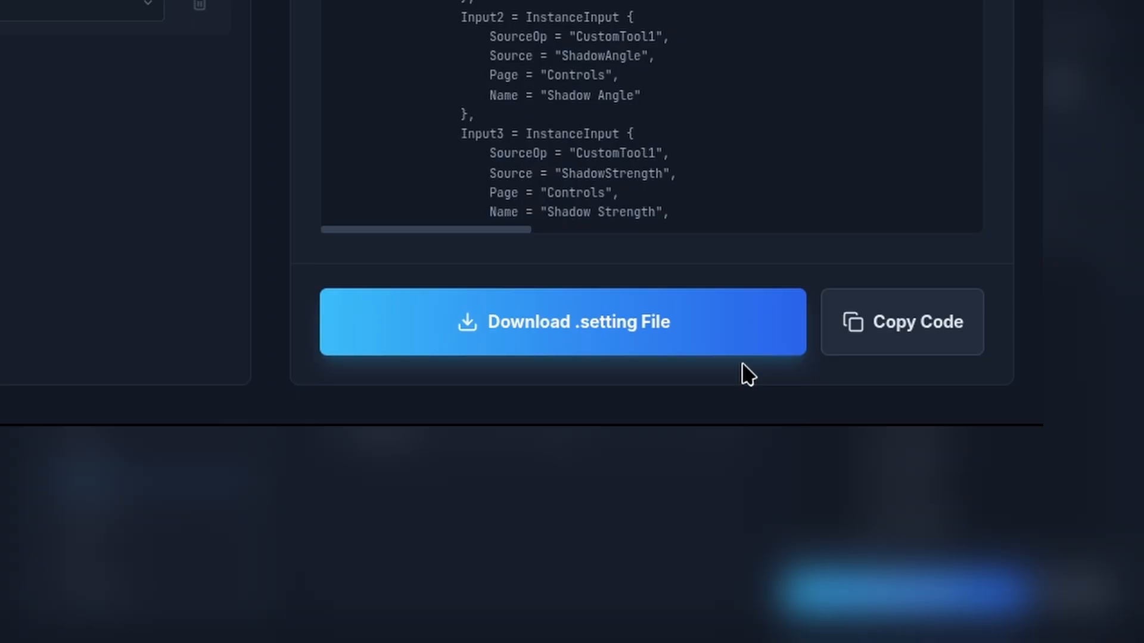
click(745, 348)
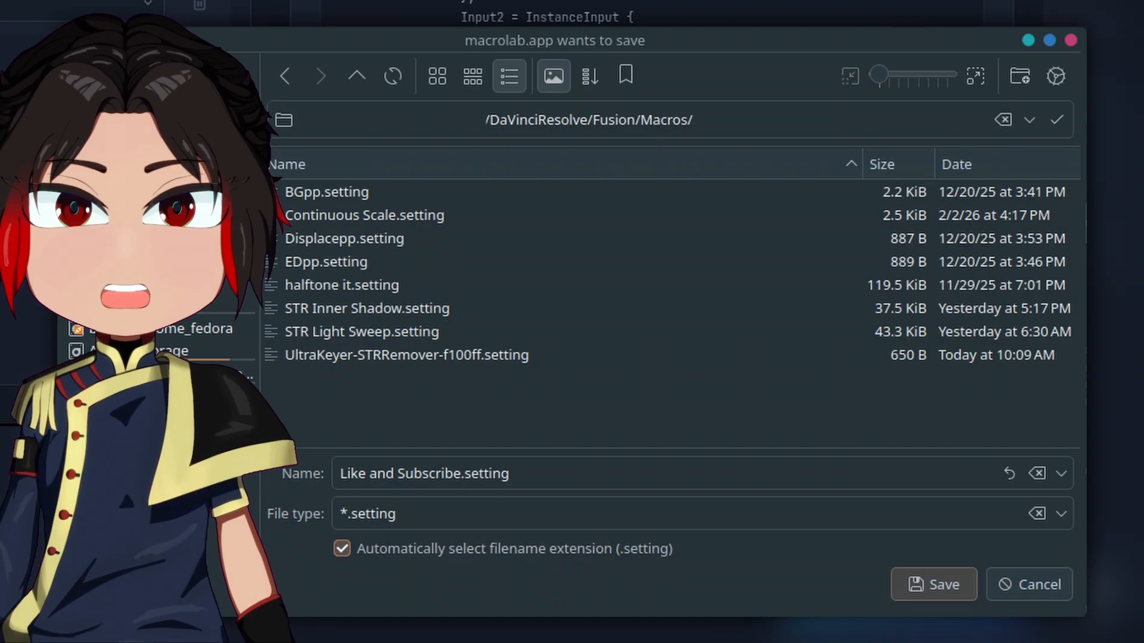